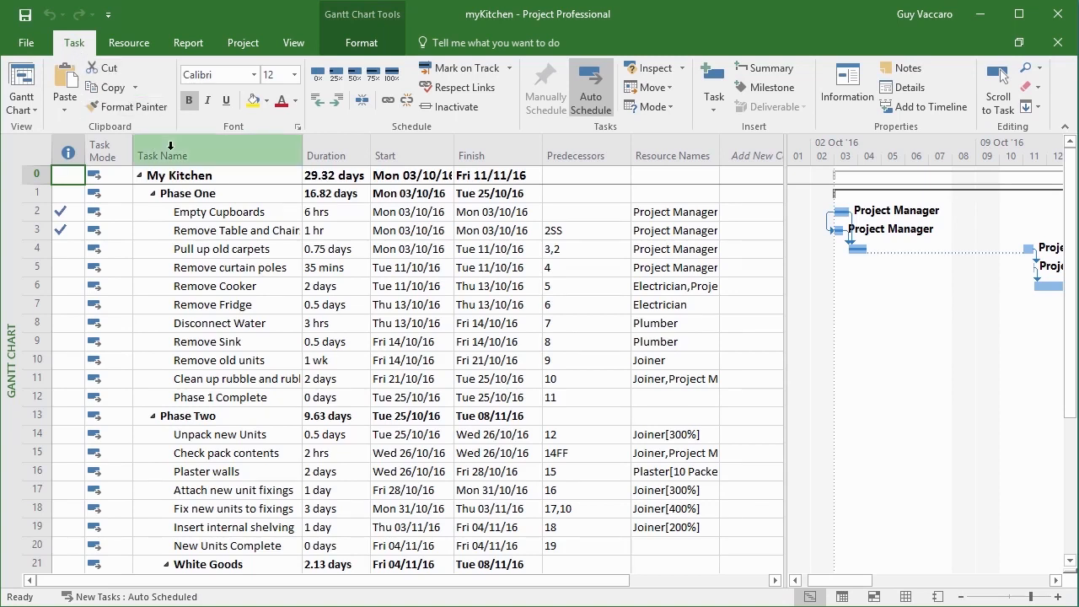
- Set the Duration1 task custom field to display graphical indicators and open its indicator criteria
{"action": "left_click", "coordinate": [357, 43]}
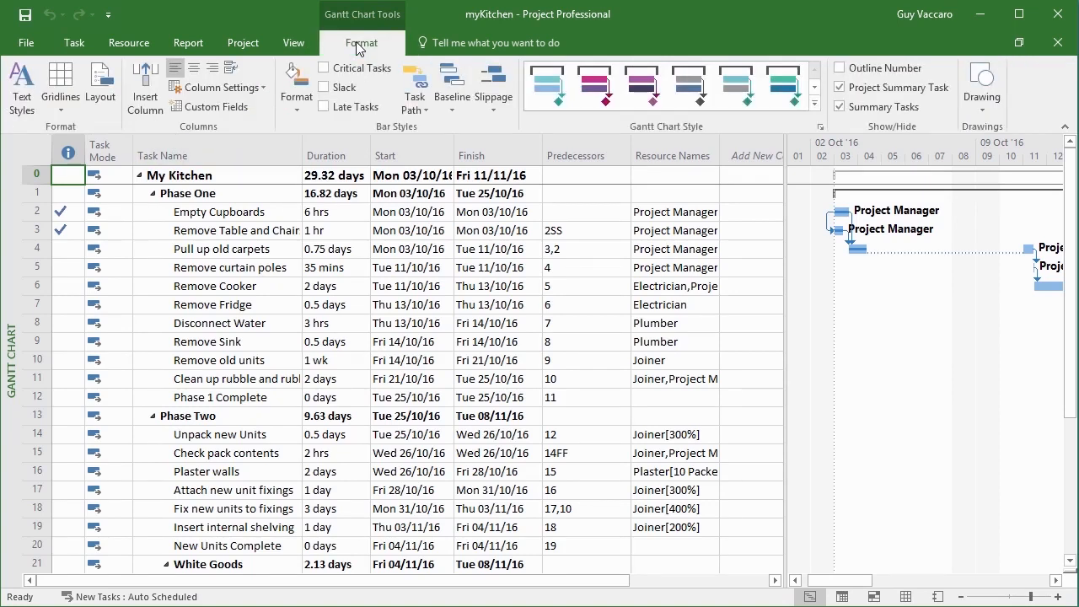
{"action": "left_click", "coordinate": [216, 107]}
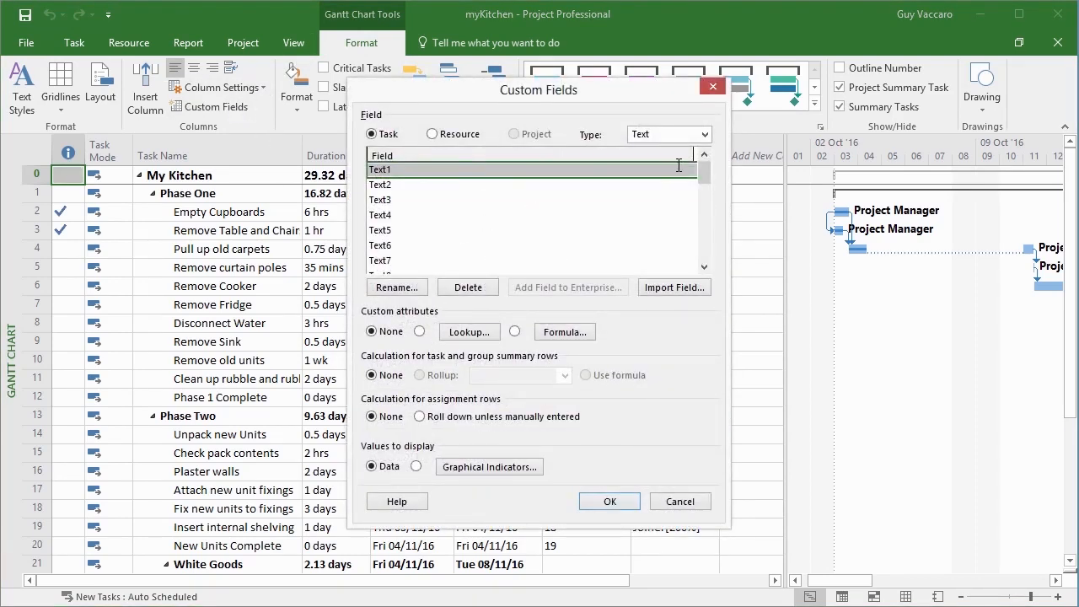
{"action": "left_click", "coordinate": [704, 135]}
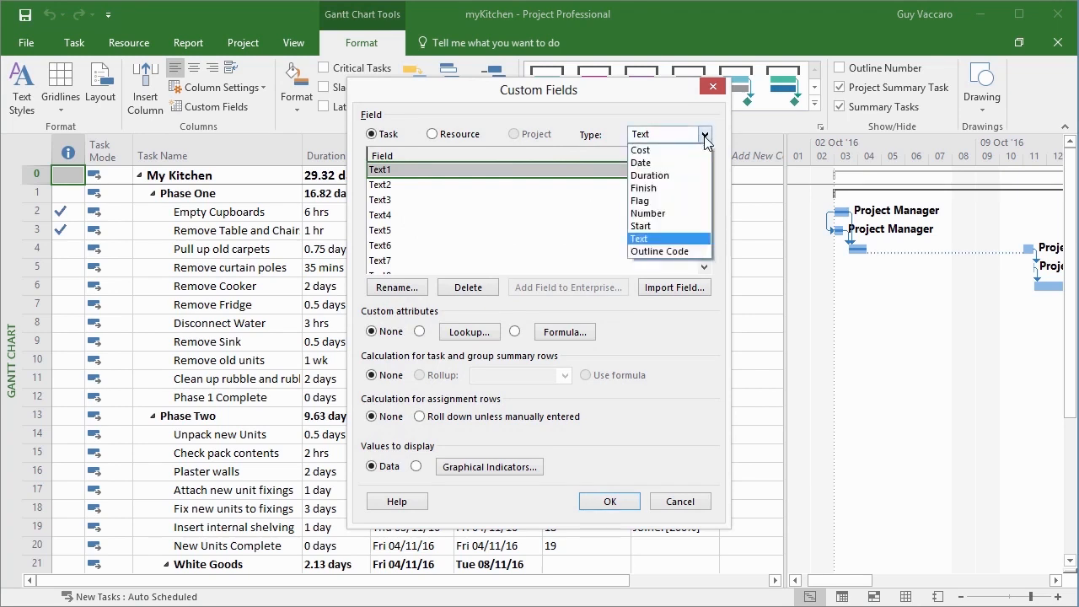
{"action": "left_click", "coordinate": [674, 175]}
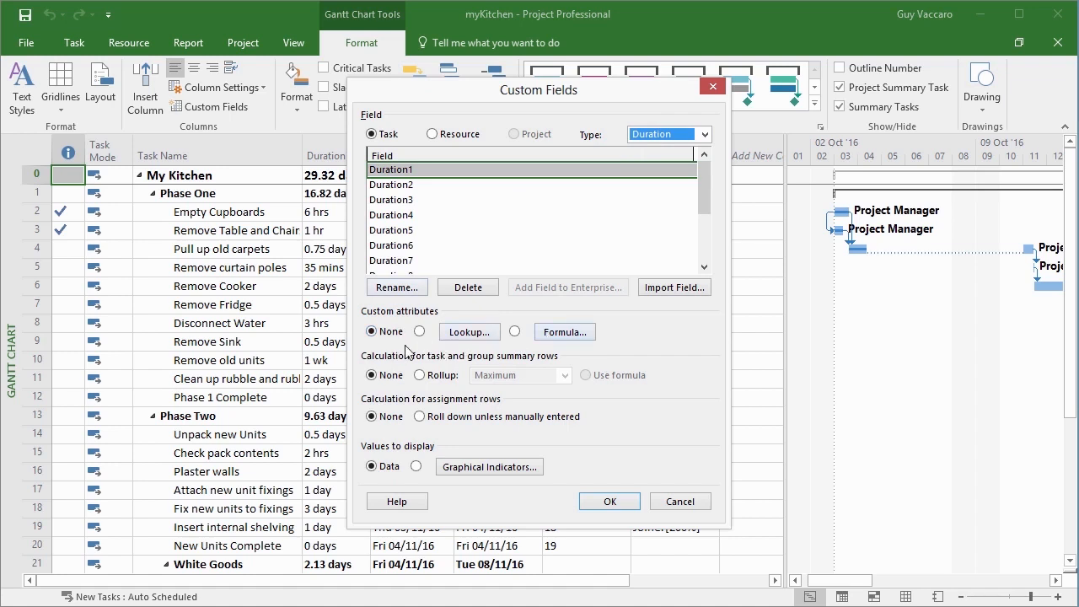
{"action": "left_click", "coordinate": [416, 466]}
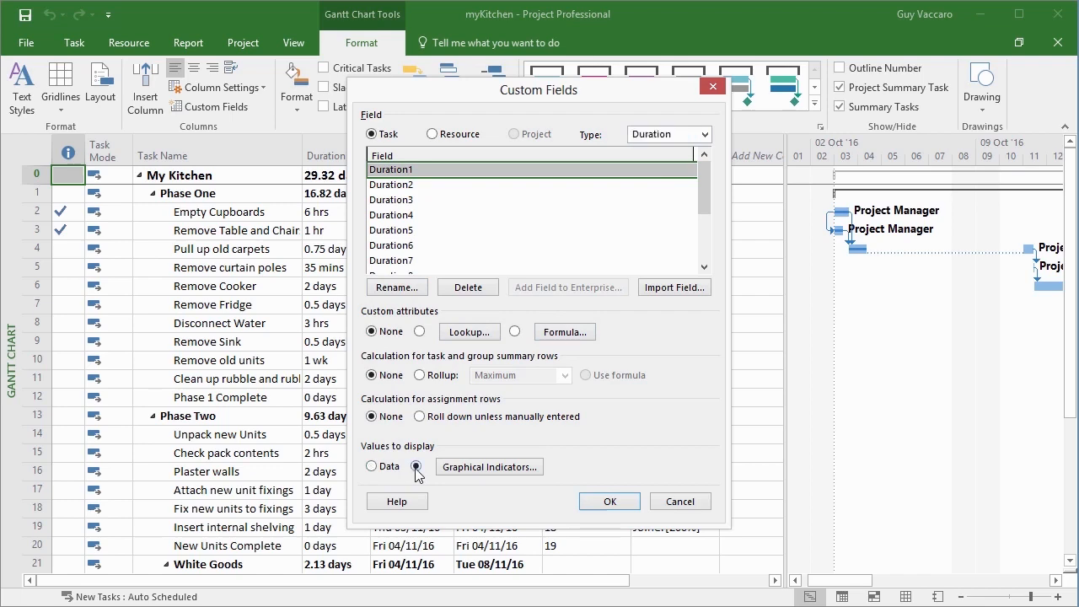
{"action": "left_click", "coordinate": [478, 473]}
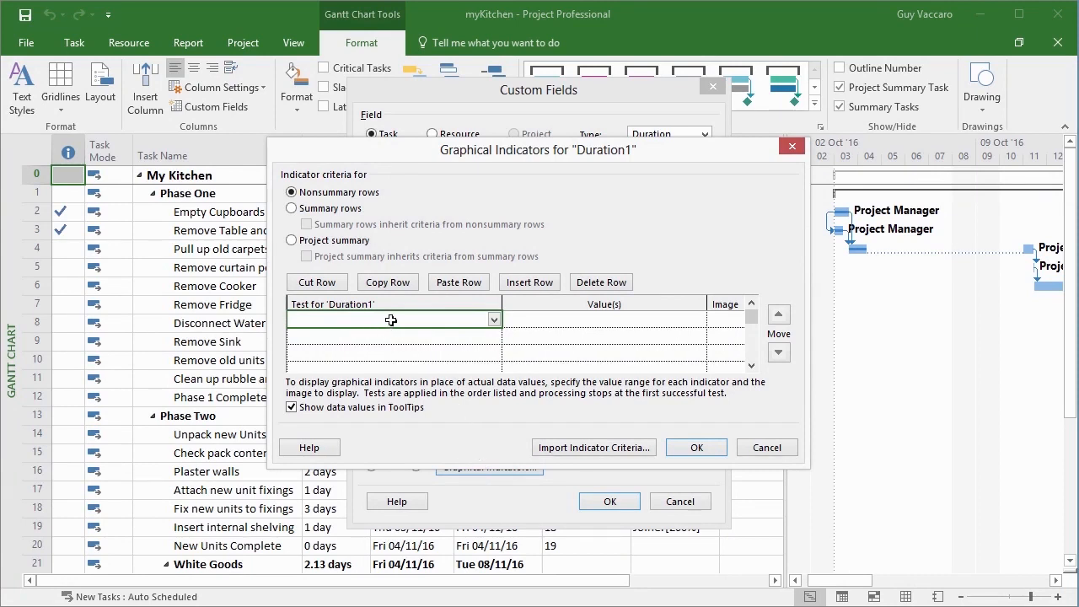
- Add a nonsummary-row test to Duration1 that shows a red circle when the value is less than 1d
{"action": "left_click", "coordinate": [494, 320]}
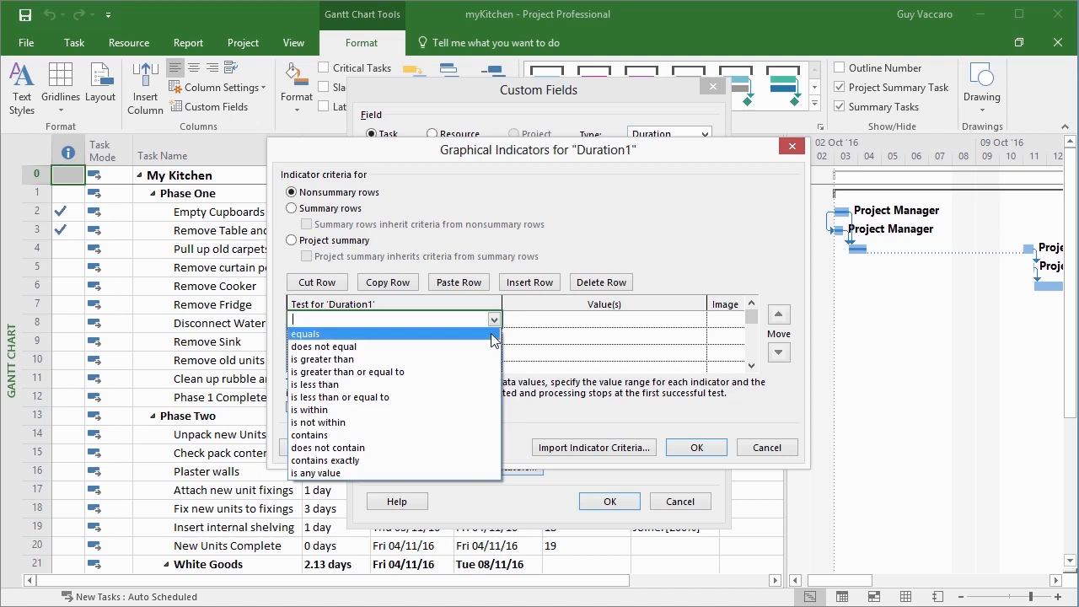
{"action": "left_click", "coordinate": [495, 384]}
{"action": "left_click", "coordinate": [558, 322]}
{"action": "type", "text": "1"}
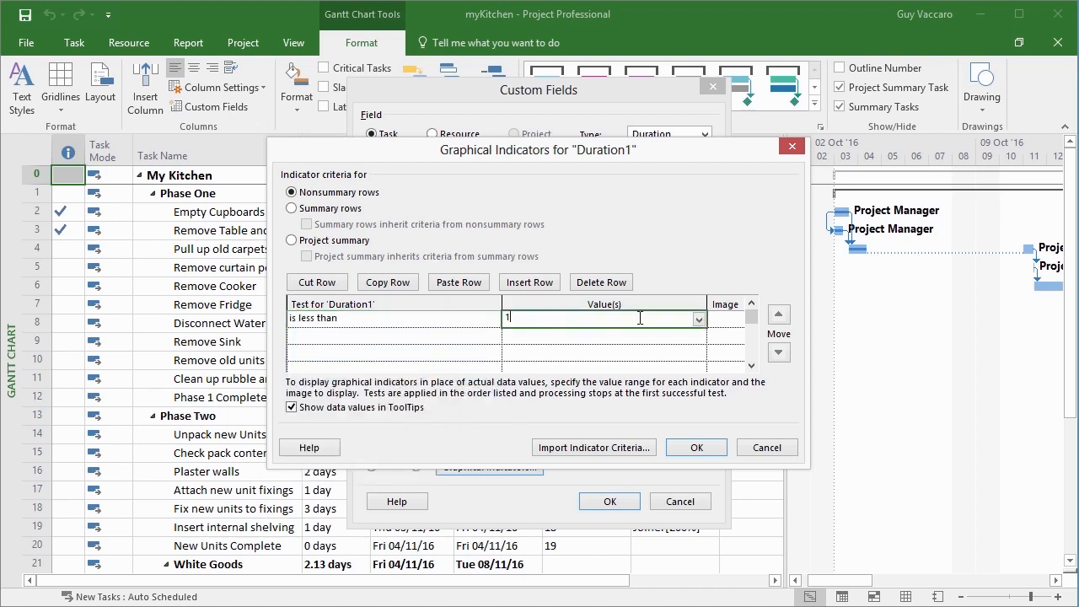
{"action": "type", "text": "d"}
{"action": "left_click", "coordinate": [737, 322]}
{"action": "left_click", "coordinate": [737, 321]}
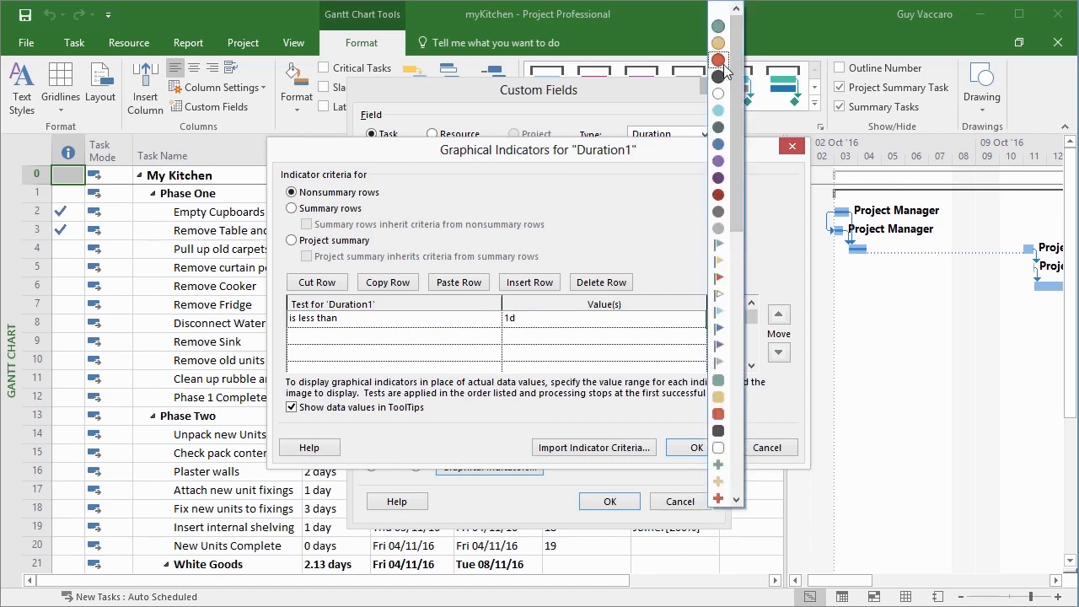
{"action": "left_click_drag", "start_coordinate": [738, 136], "coordinate": [738, 364]}
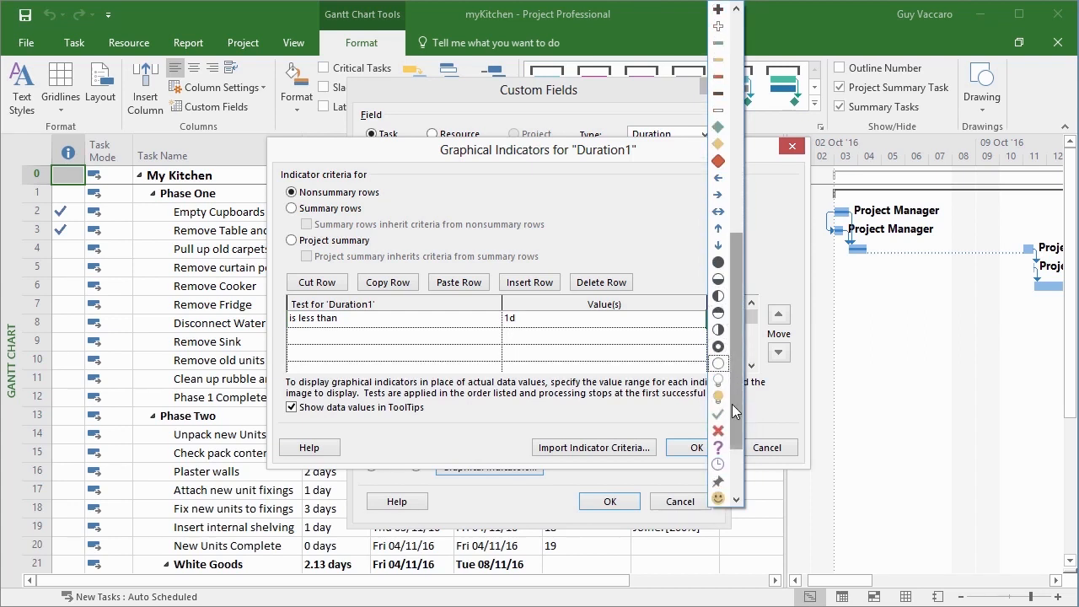
{"action": "left_click_drag", "start_coordinate": [739, 425], "coordinate": [740, 458]}
{"action": "scroll", "coordinate": [739, 418], "scroll_direction": "up", "scroll_amount": 1}
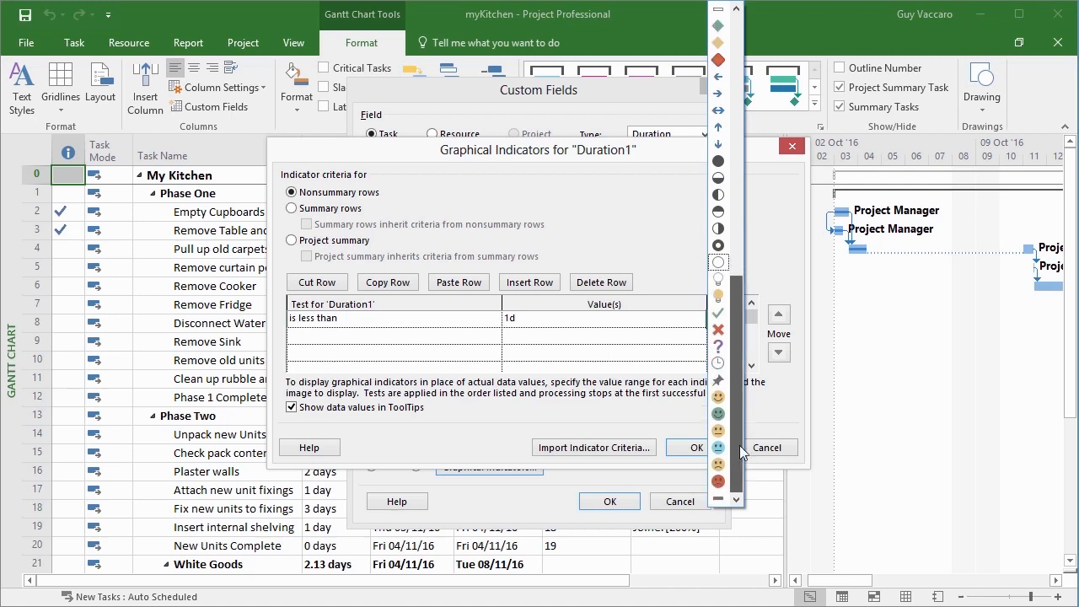
{"action": "left_click_drag", "start_coordinate": [736, 379], "coordinate": [736, 150]}
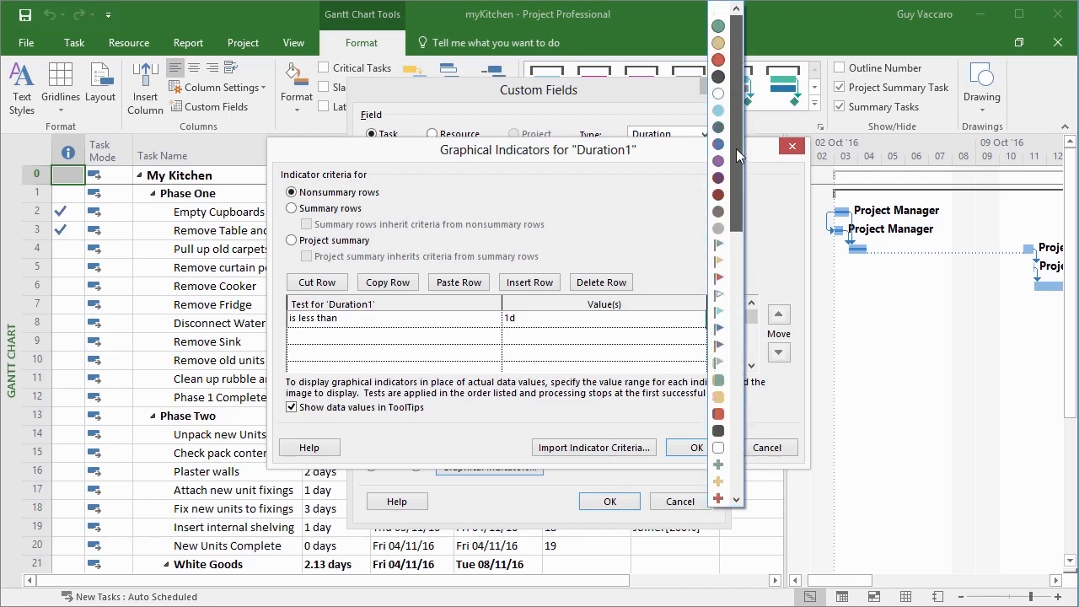
{"action": "left_click", "coordinate": [718, 59]}
- Add a second test showing a green circle when the value is greater than or equal to 1d, and accept the indicator criteria
{"action": "left_click", "coordinate": [404, 339]}
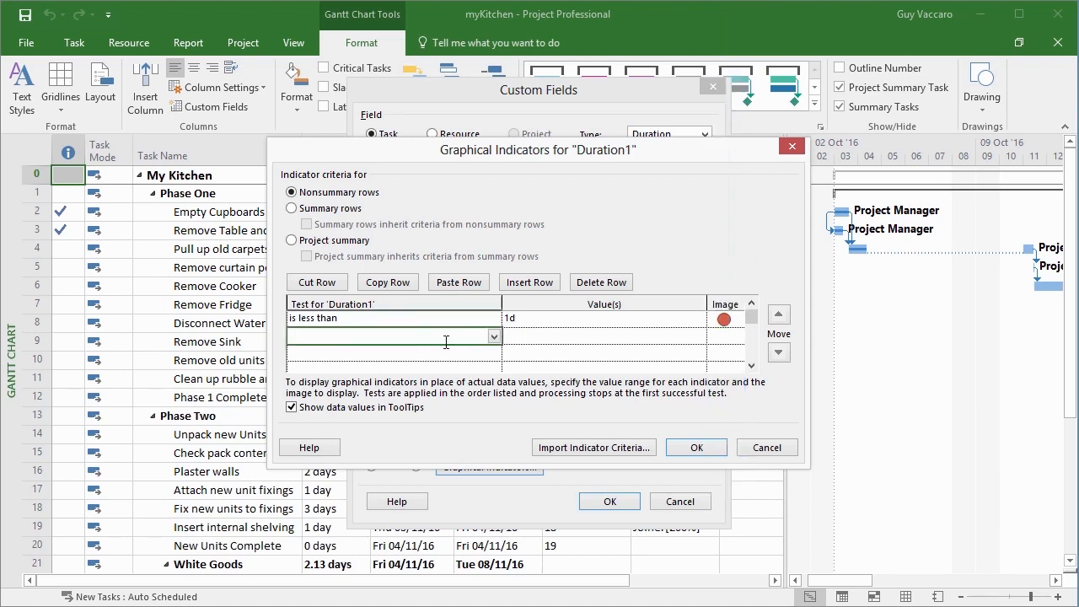
{"action": "left_click", "coordinate": [493, 336]}
{"action": "left_click", "coordinate": [452, 388]}
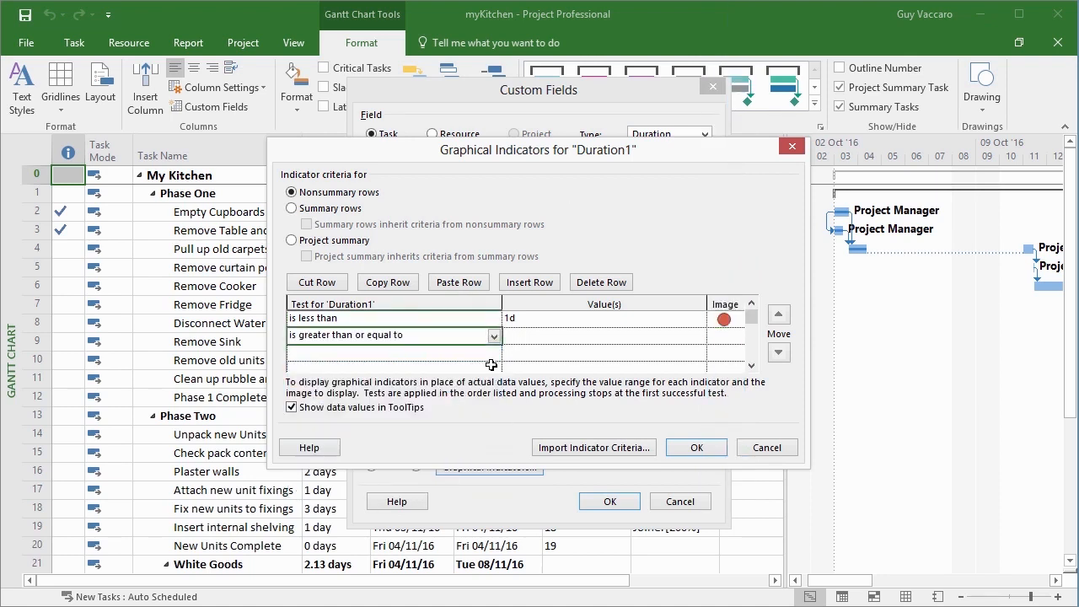
{"action": "left_click", "coordinate": [529, 333]}
{"action": "type", "text": "1d"}
{"action": "left_click", "coordinate": [732, 337]}
{"action": "left_click", "coordinate": [737, 342]}
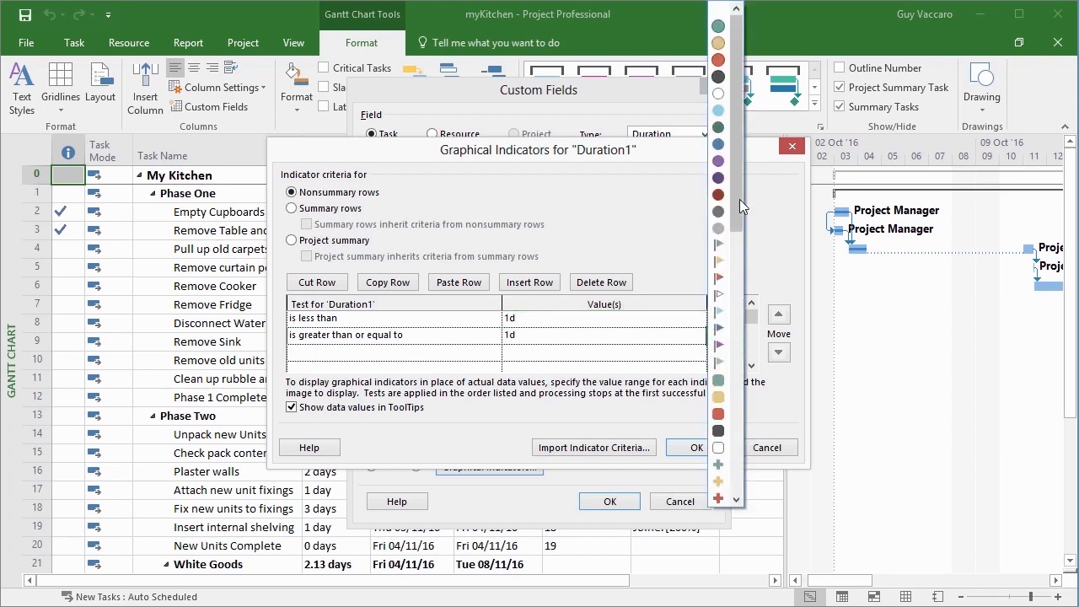
{"action": "left_click", "coordinate": [718, 27]}
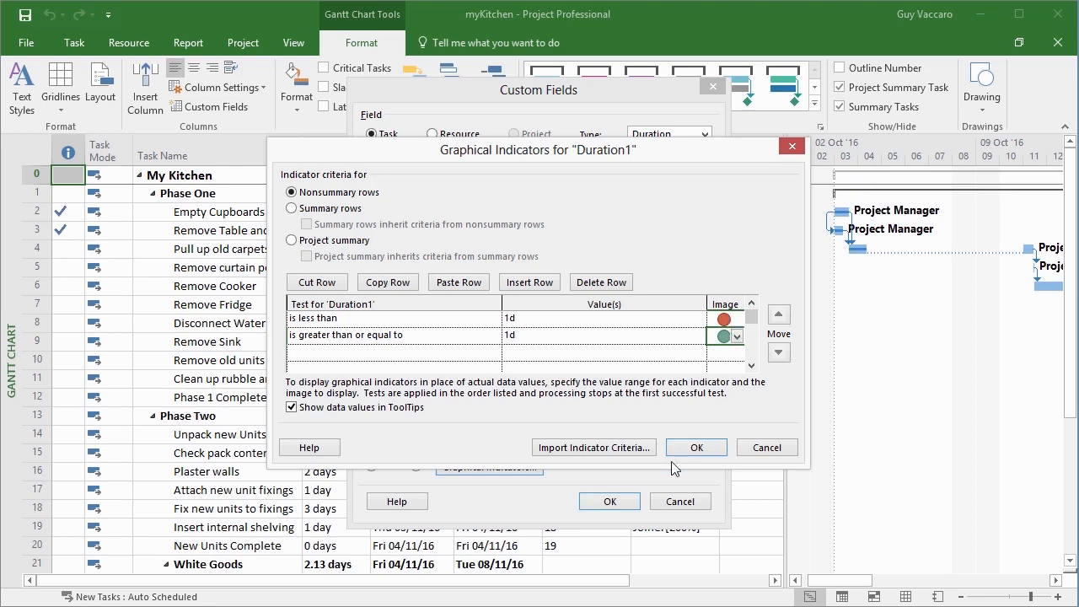
{"action": "left_click", "coordinate": [694, 448]}
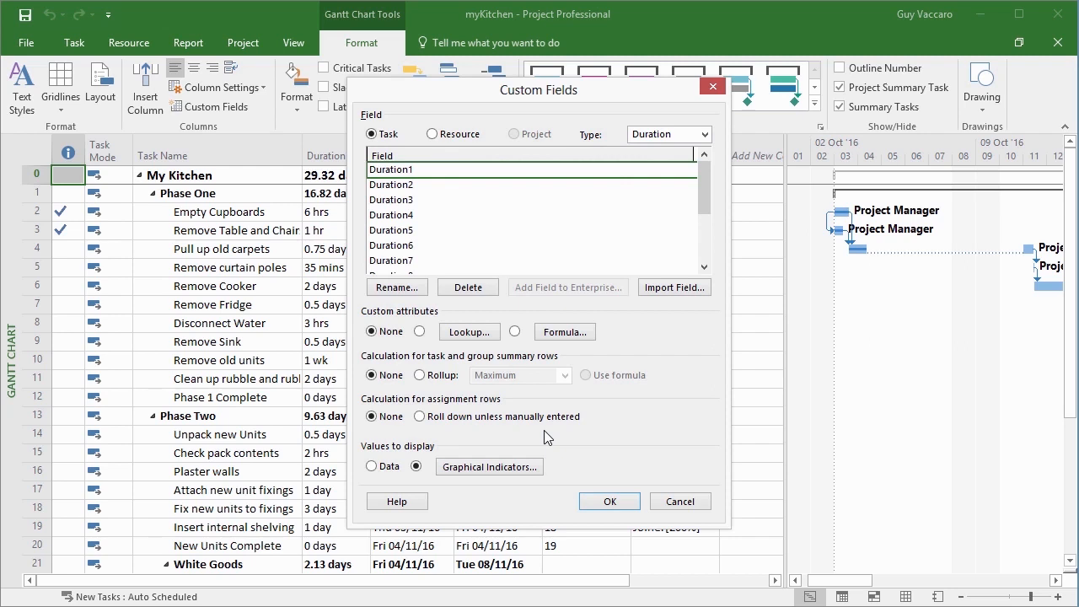
- Rename the Duration1 custom field as DurationTest
{"action": "left_click", "coordinate": [396, 288]}
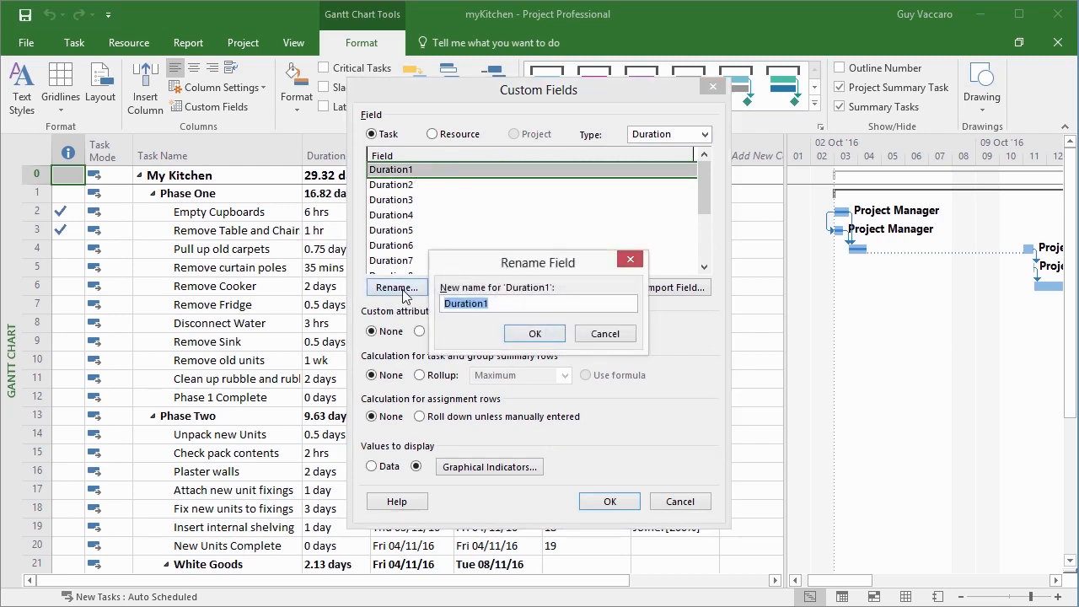
{"action": "type", "text": "DurationEst"}
{"action": "left_click", "coordinate": [516, 334]}
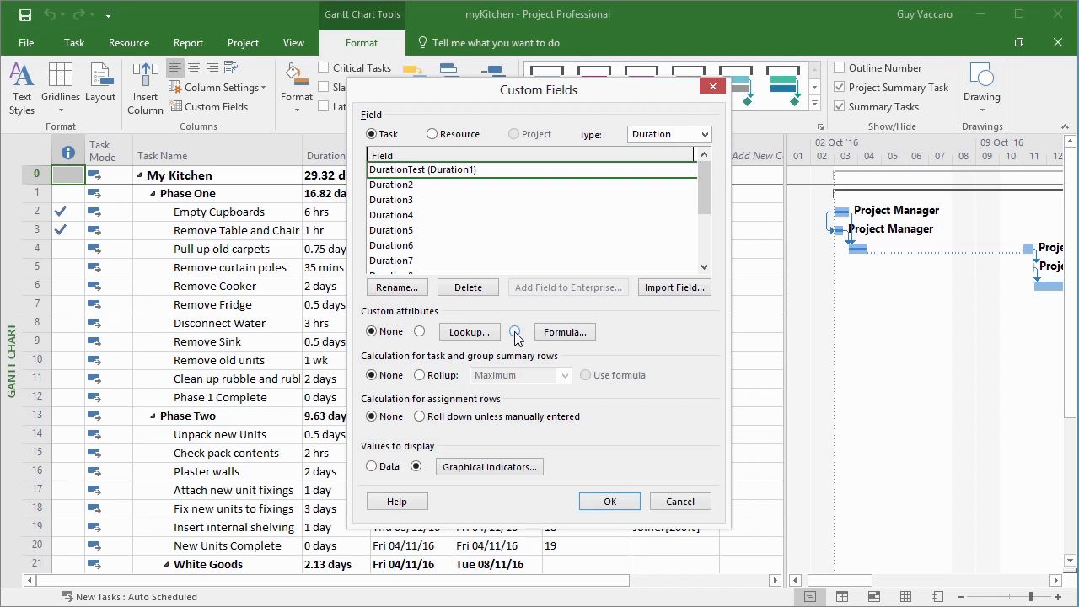
- Make DurationTest a formula field and try to apply the formula =[Duration] using the built-in Duration field
{"action": "left_click", "coordinate": [515, 332]}
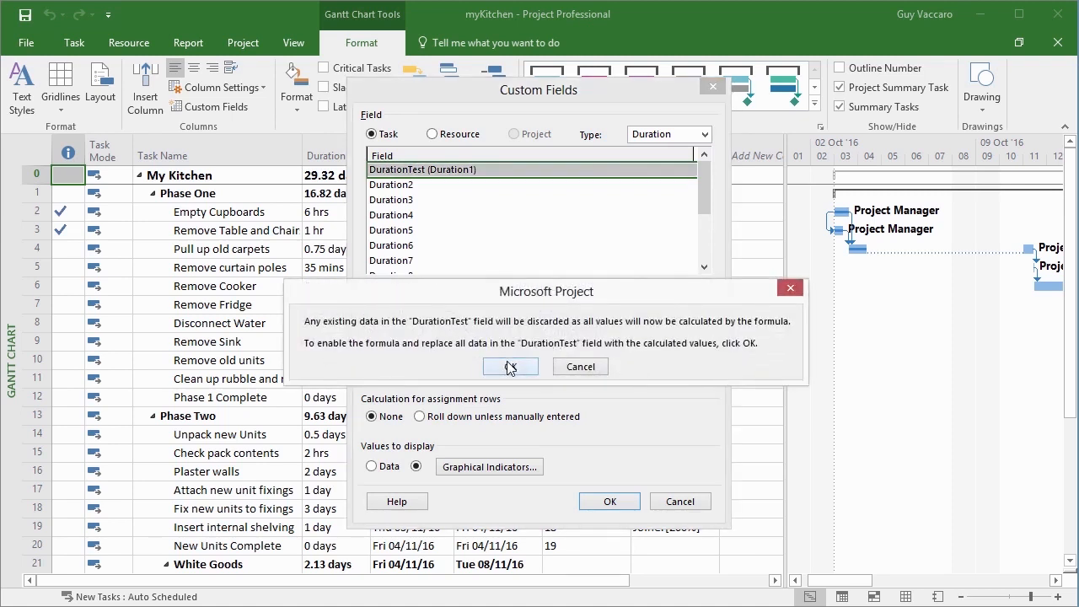
{"action": "left_click", "coordinate": [510, 366]}
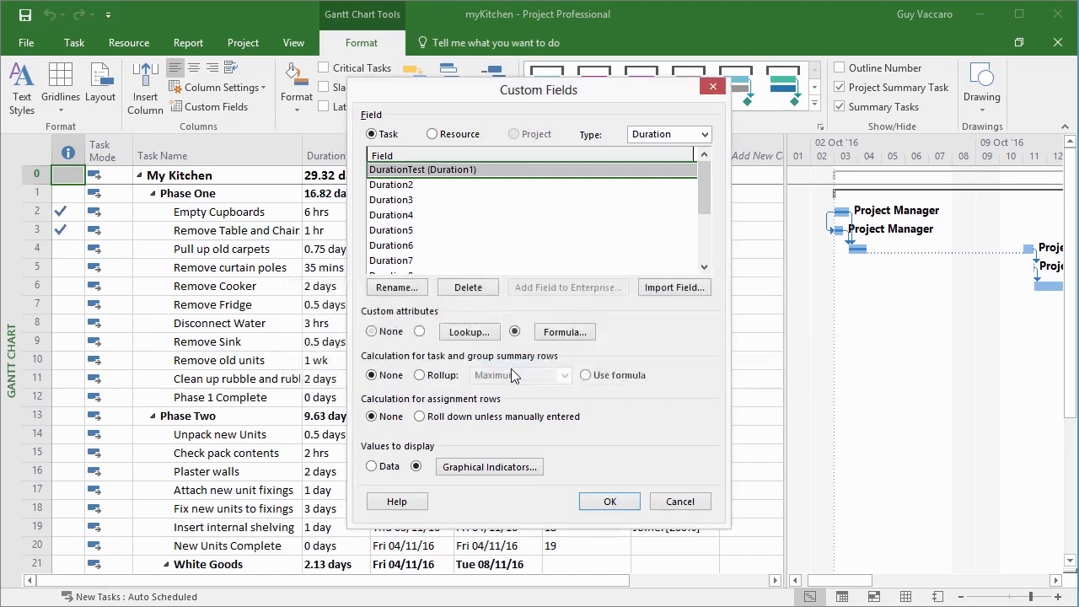
{"action": "left_click", "coordinate": [563, 332]}
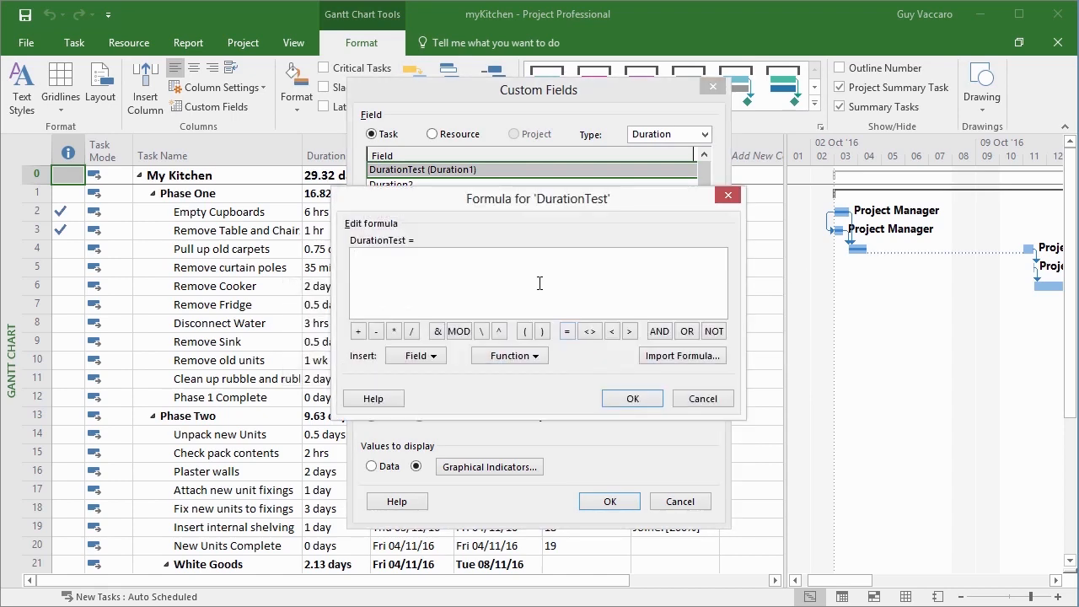
{"action": "type", "text": "="}
{"action": "left_click", "coordinate": [421, 355]}
{"action": "mouse_move", "coordinate": [438, 416]}
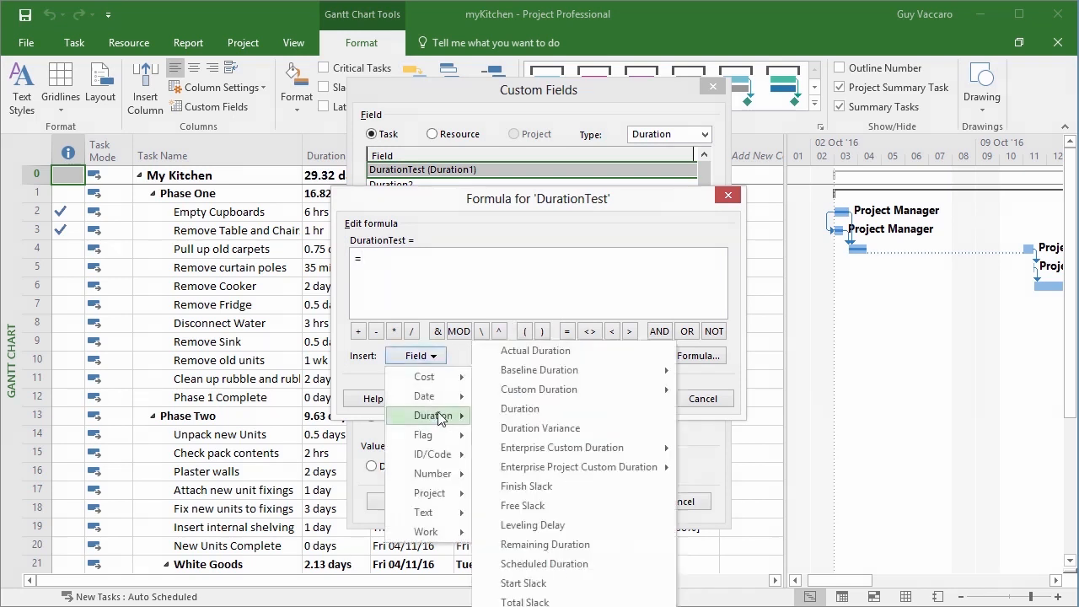
{"action": "left_click", "coordinate": [520, 409]}
{"action": "left_click", "coordinate": [632, 399]}
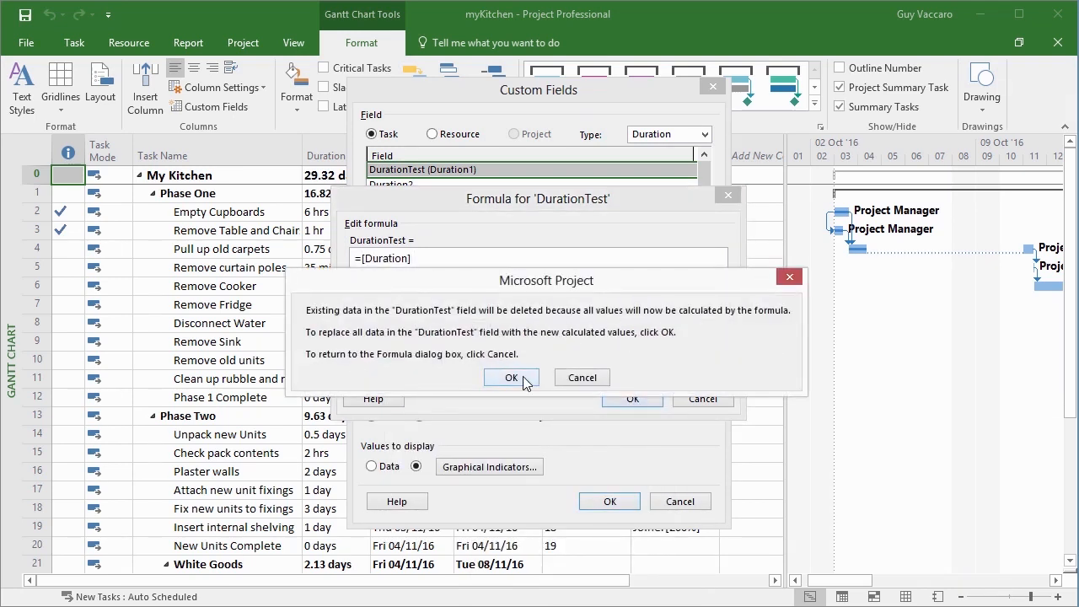
{"action": "left_click", "coordinate": [523, 379]}
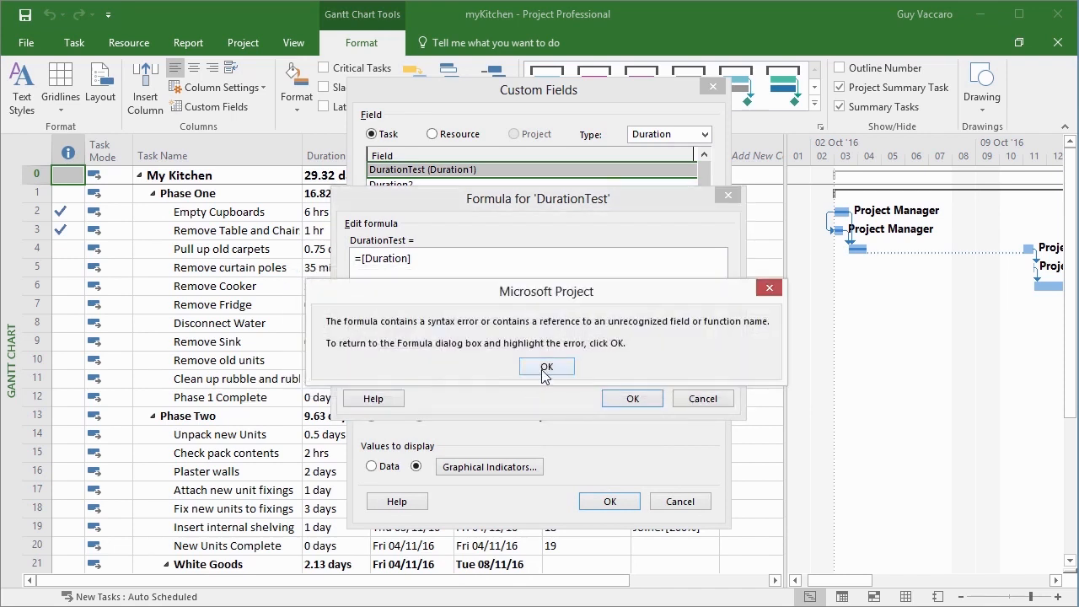
- Remove the leading equals sign so the formula reads [Duration], and accept it
{"action": "left_click", "coordinate": [544, 367]}
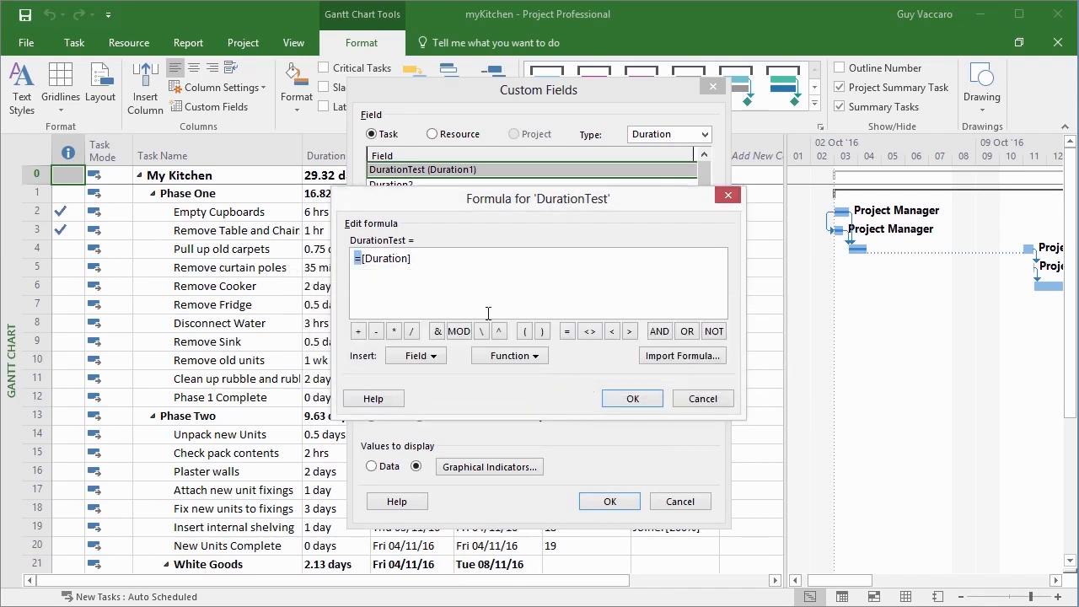
{"action": "left_click", "coordinate": [361, 258]}
{"action": "key", "text": "BackSpace"}
{"action": "left_click", "coordinate": [631, 400]}
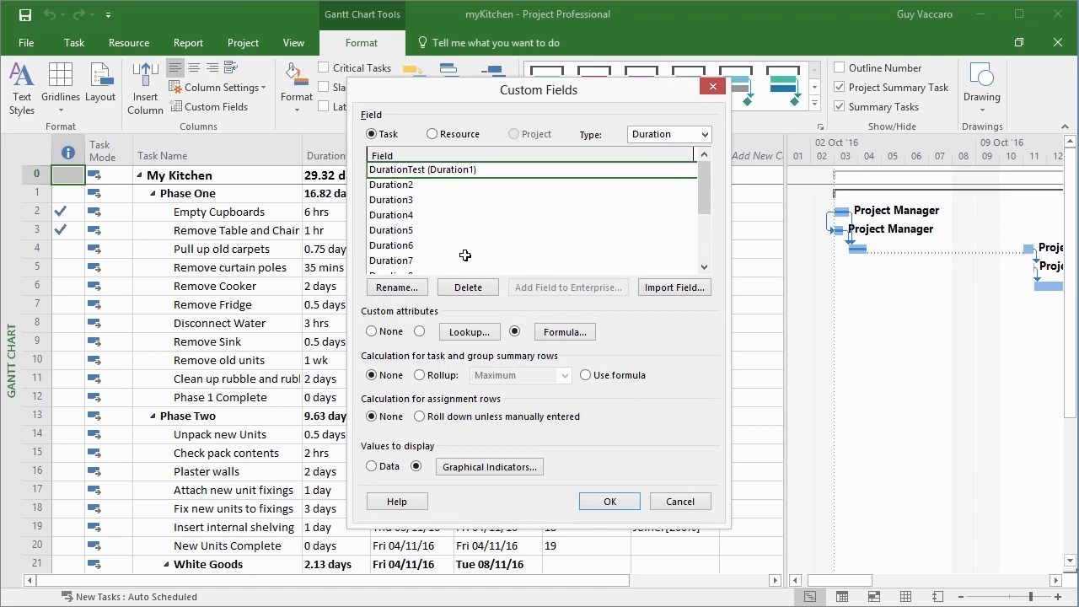
- Review the graphical indicator criteria of DurationTest and save the custom field settings
{"action": "left_click", "coordinate": [488, 468]}
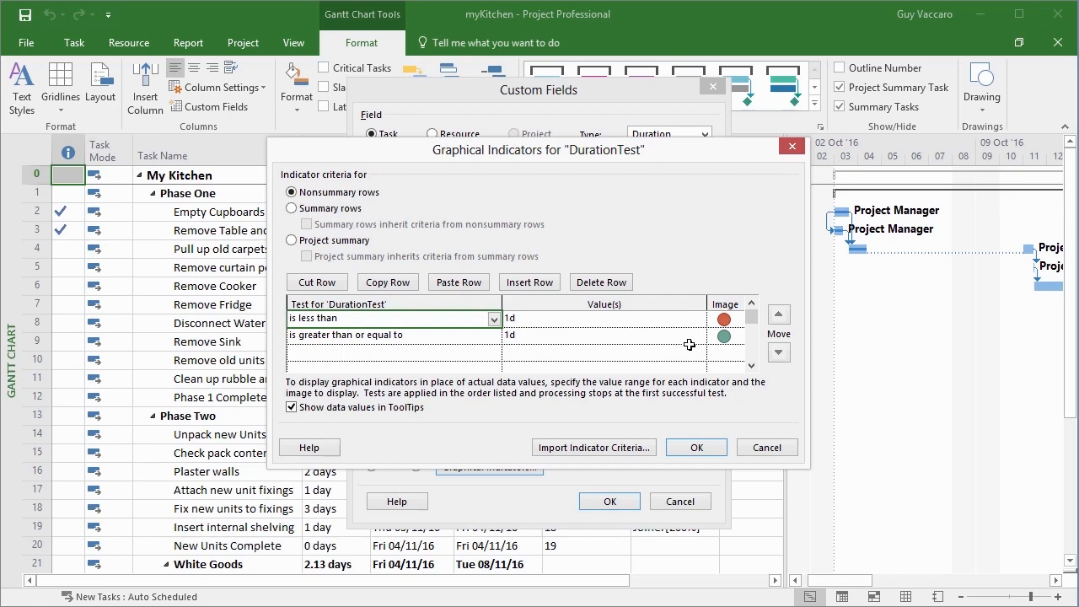
{"action": "left_click", "coordinate": [695, 447]}
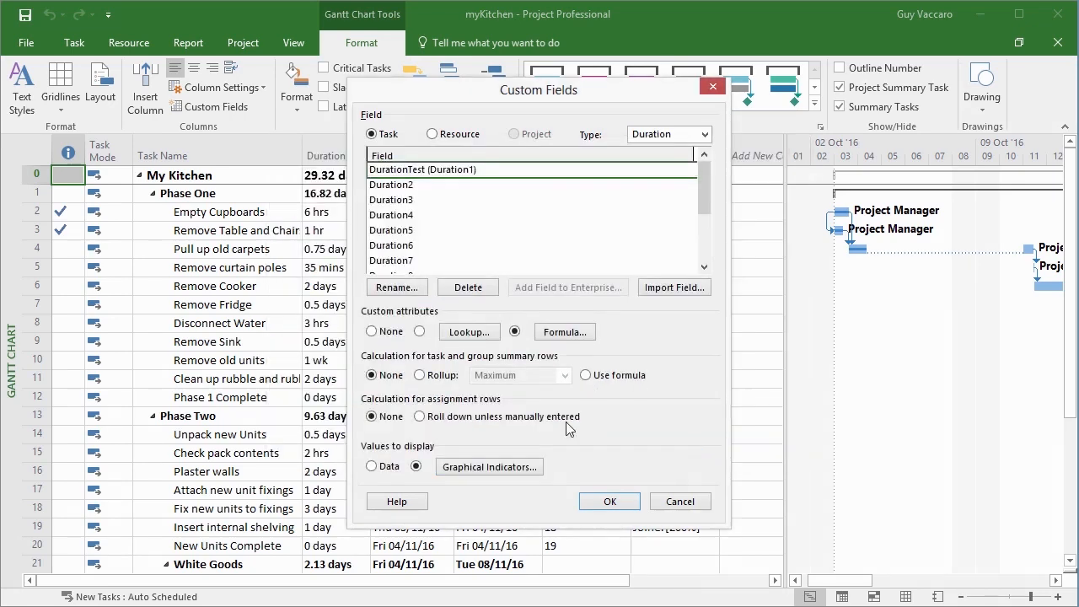
{"action": "left_click", "coordinate": [610, 502]}
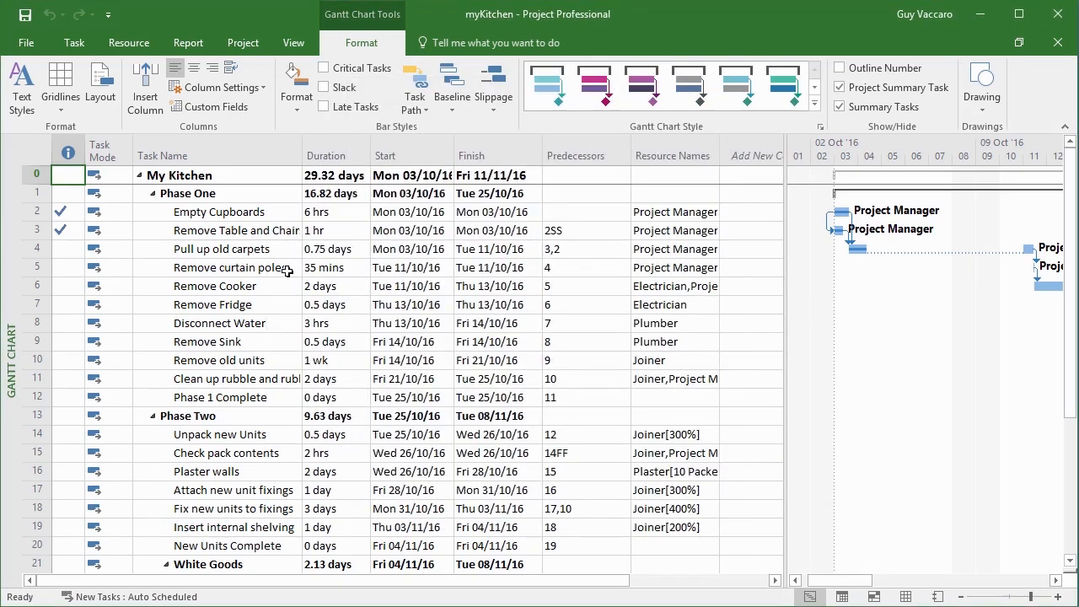
- Insert the Duration1 (DurationTest) column before Task Name and narrow it to little more than the width of its indicator circles
{"action": "right_click", "coordinate": [168, 160]}
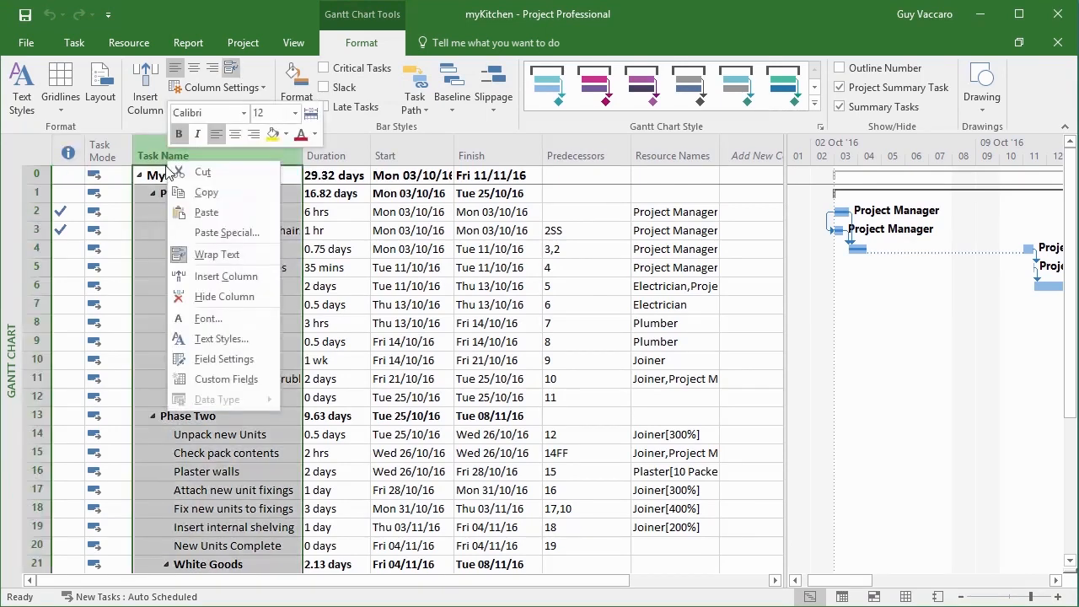
{"action": "left_click", "coordinate": [206, 276]}
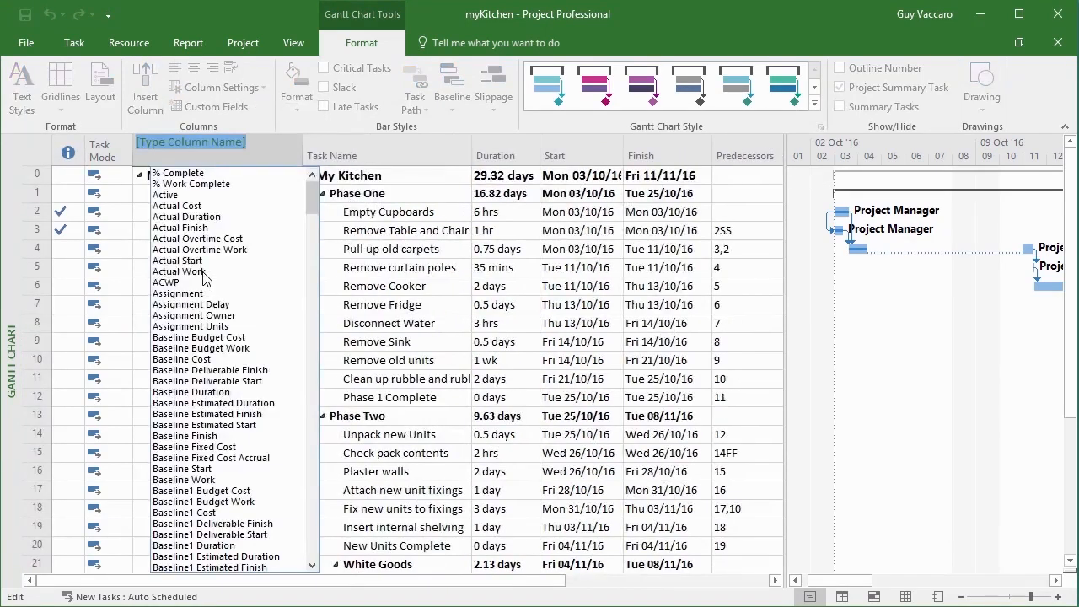
{"action": "scroll", "coordinate": [205, 282], "scroll_direction": "down", "scroll_amount": 15}
{"action": "type", "text": "date1"}
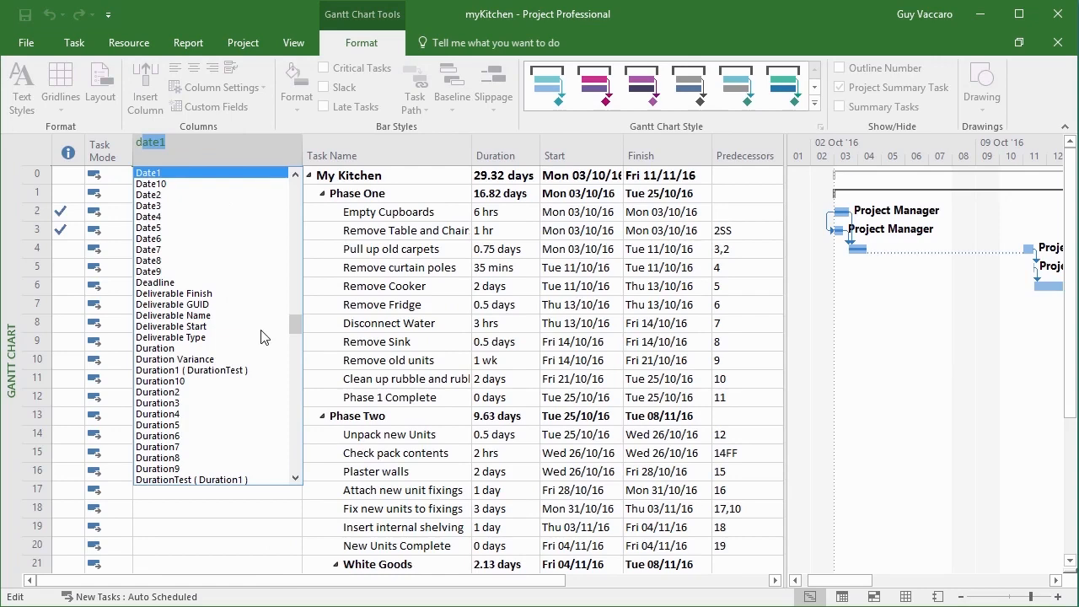
{"action": "left_click", "coordinate": [223, 370]}
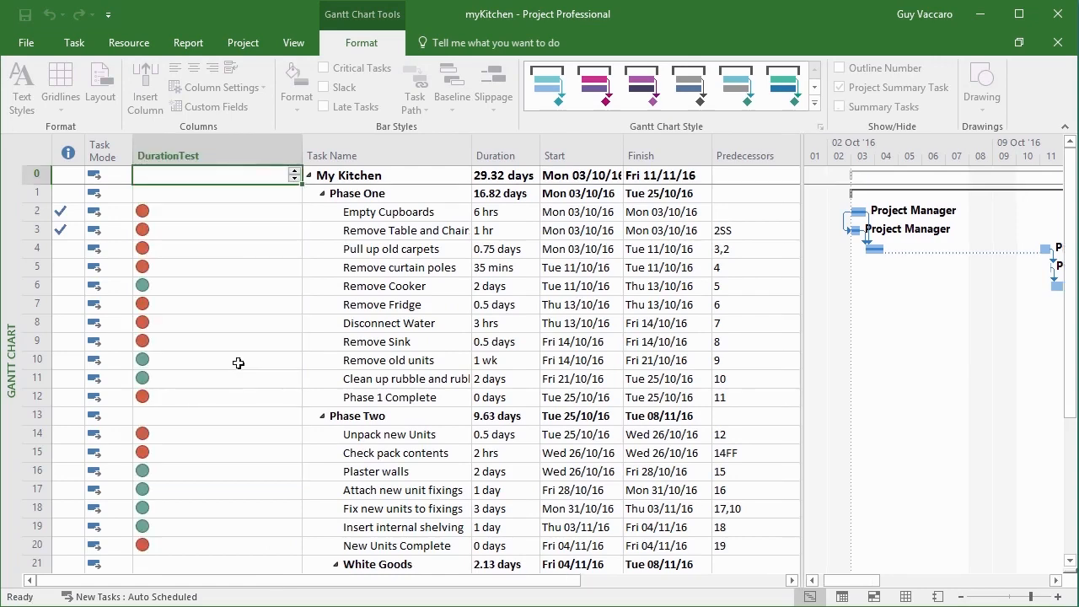
{"action": "left_click", "coordinate": [307, 155]}
{"action": "left_click_drag", "start_coordinate": [307, 155], "coordinate": [175, 152]}
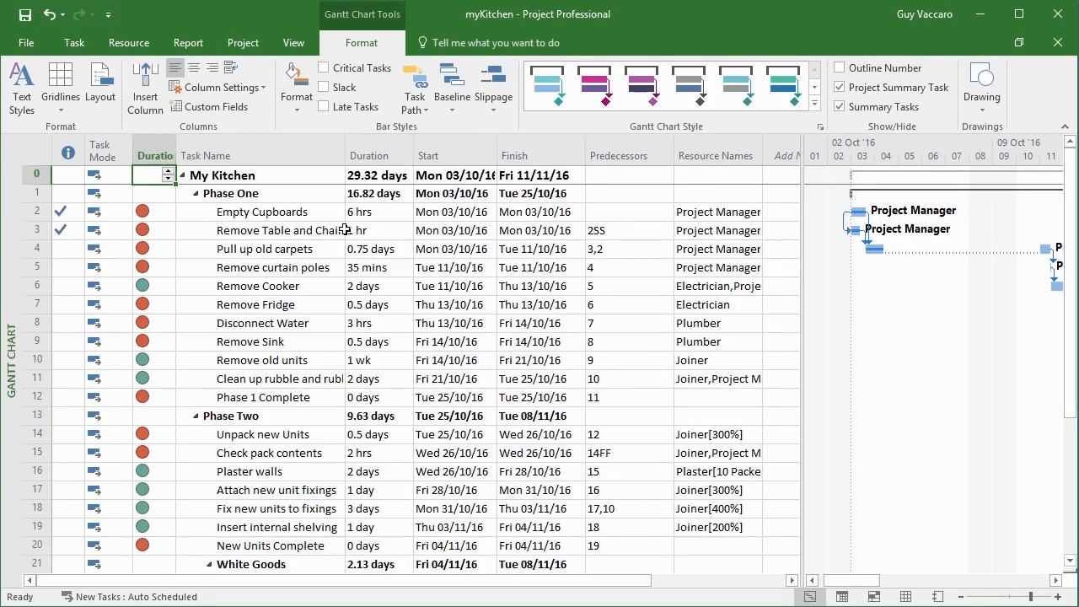
- Try a duration of 3 days for the Remove Fridge task, and undo the change
{"action": "left_click", "coordinate": [357, 307]}
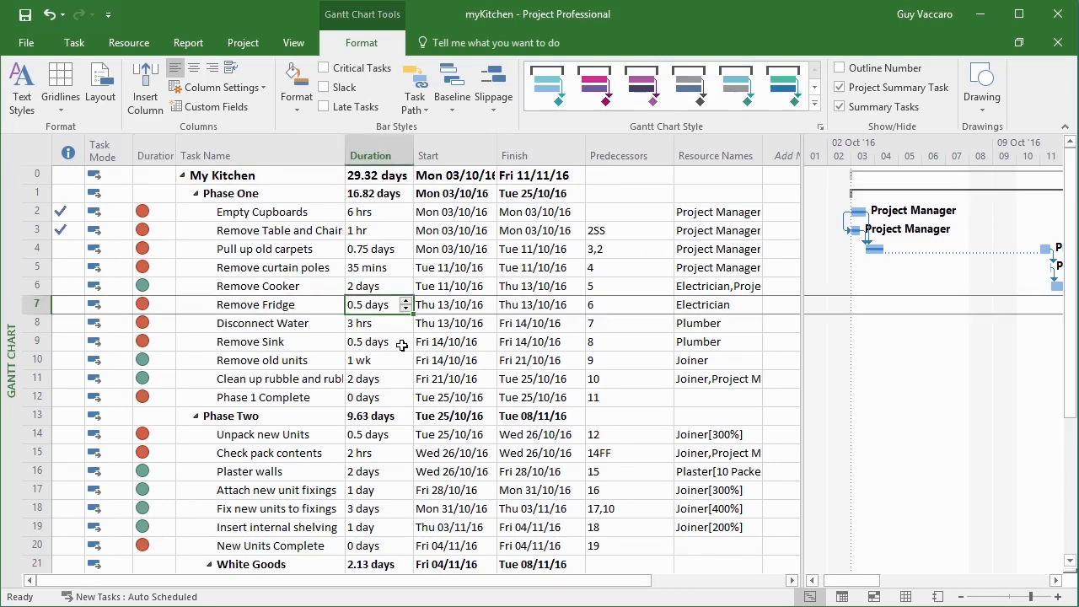
{"action": "type", "text": "3 days"}
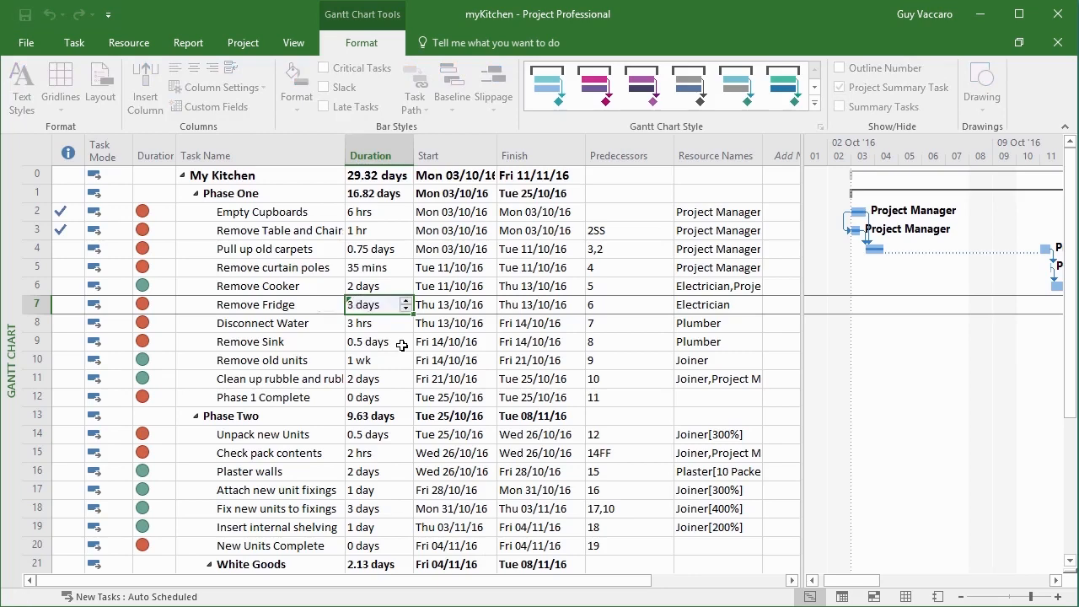
{"action": "key", "text": "Tab"}
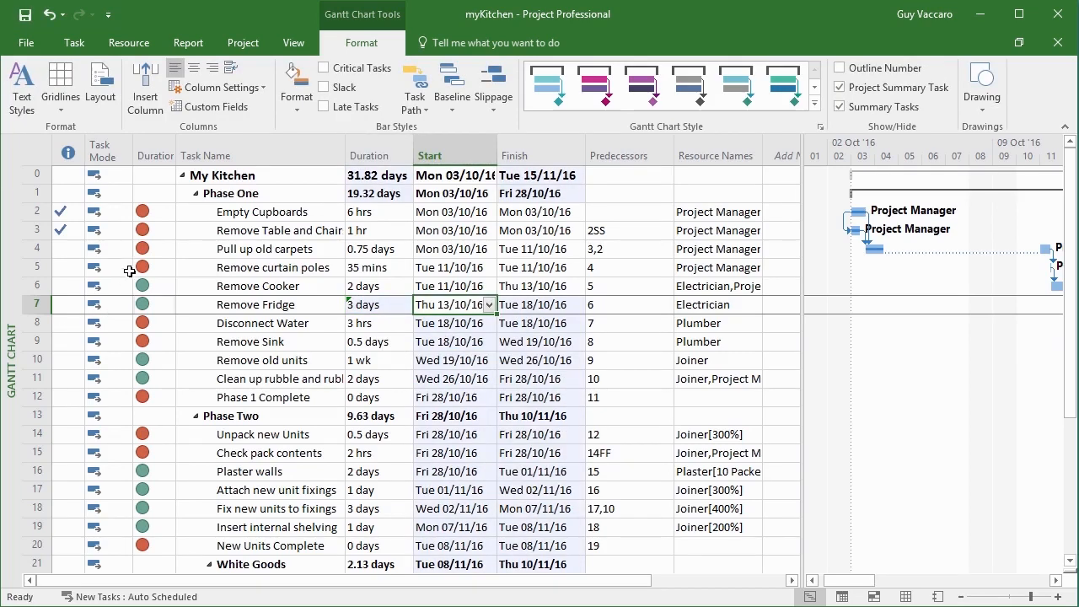
{"action": "left_click", "coordinate": [48, 14]}
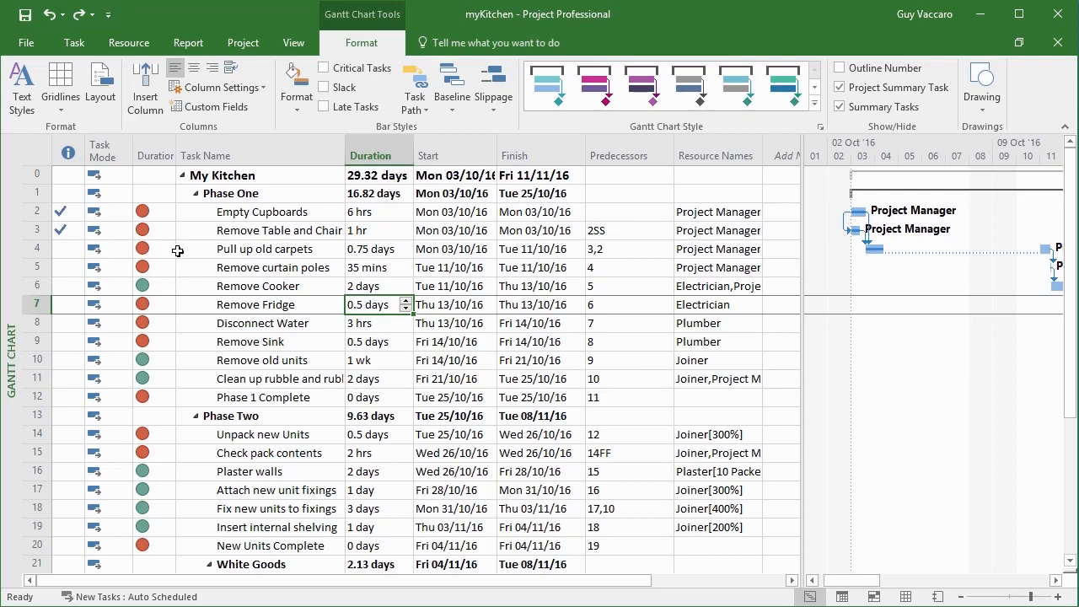
- Add a third graphical indicator test to the DurationTest field: is greater than or equal to 2d
{"action": "left_click", "coordinate": [217, 107]}
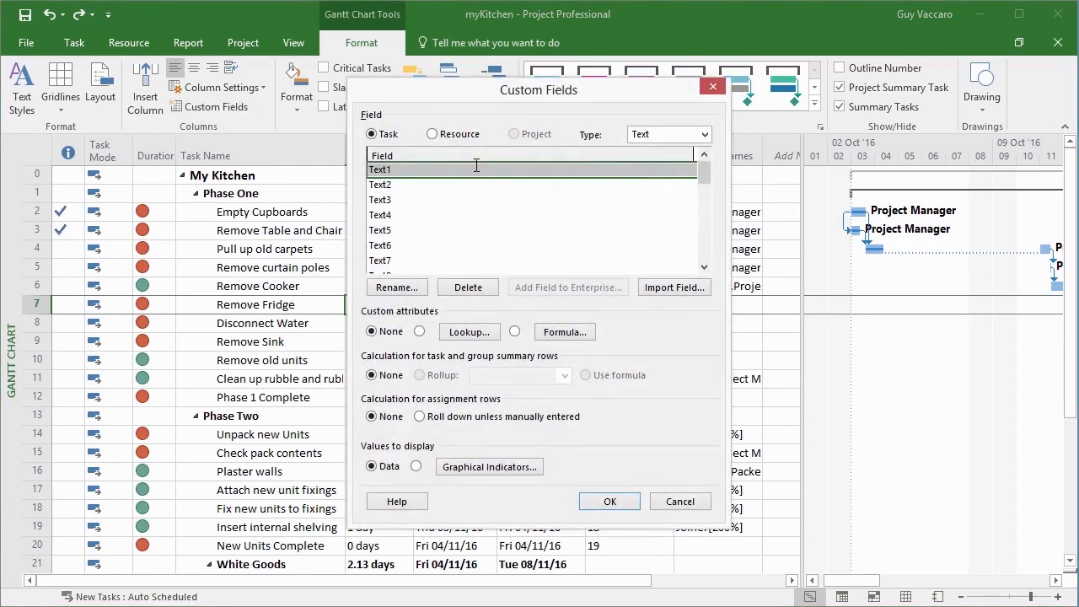
{"action": "left_click", "coordinate": [647, 137]}
{"action": "left_click", "coordinate": [640, 172]}
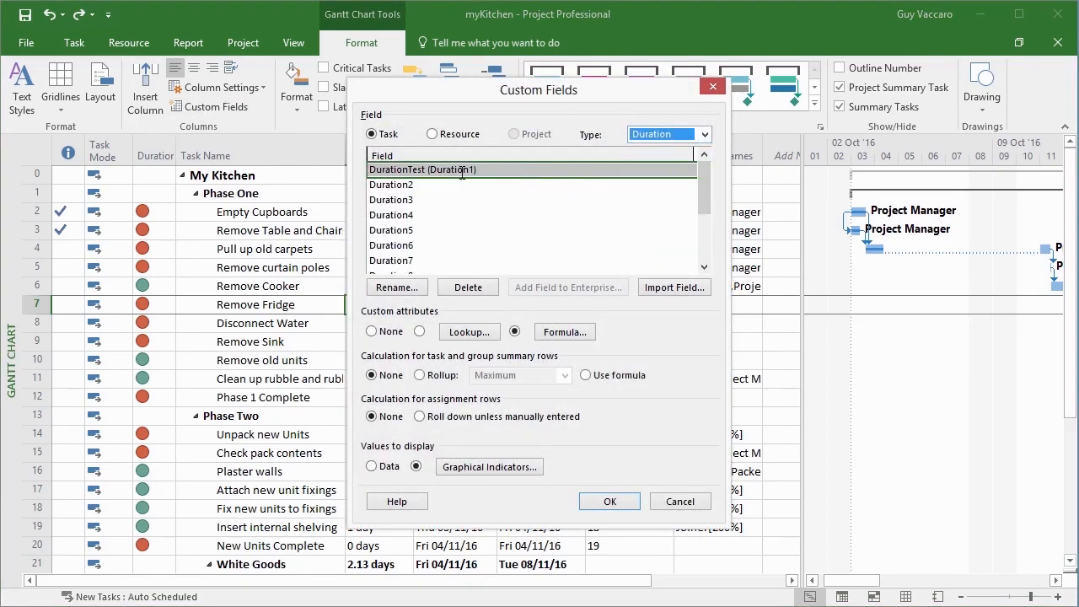
{"action": "left_click", "coordinate": [503, 477]}
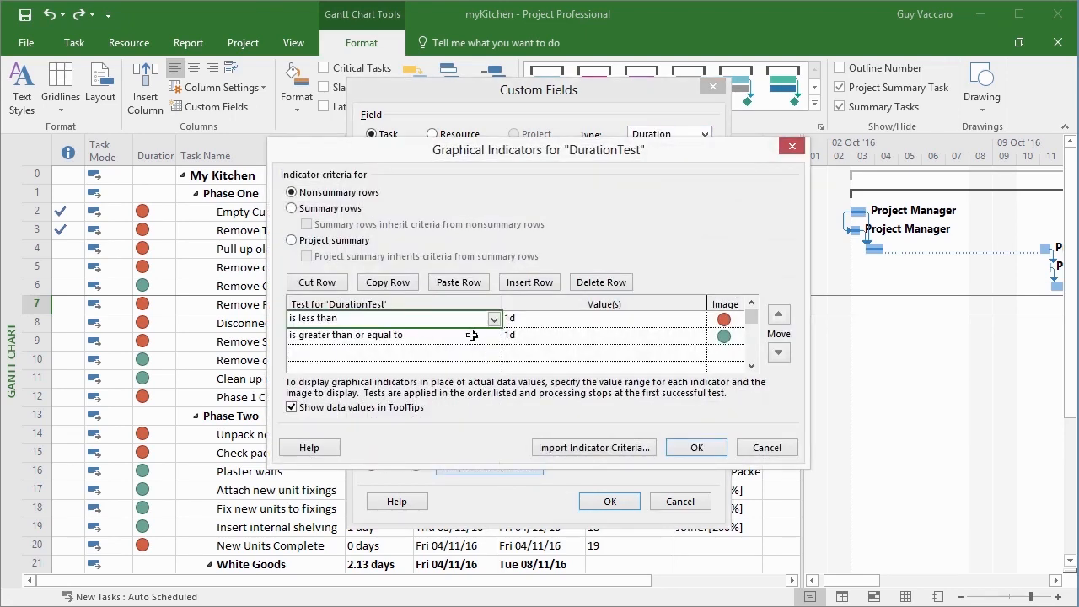
{"action": "left_click", "coordinate": [449, 336]}
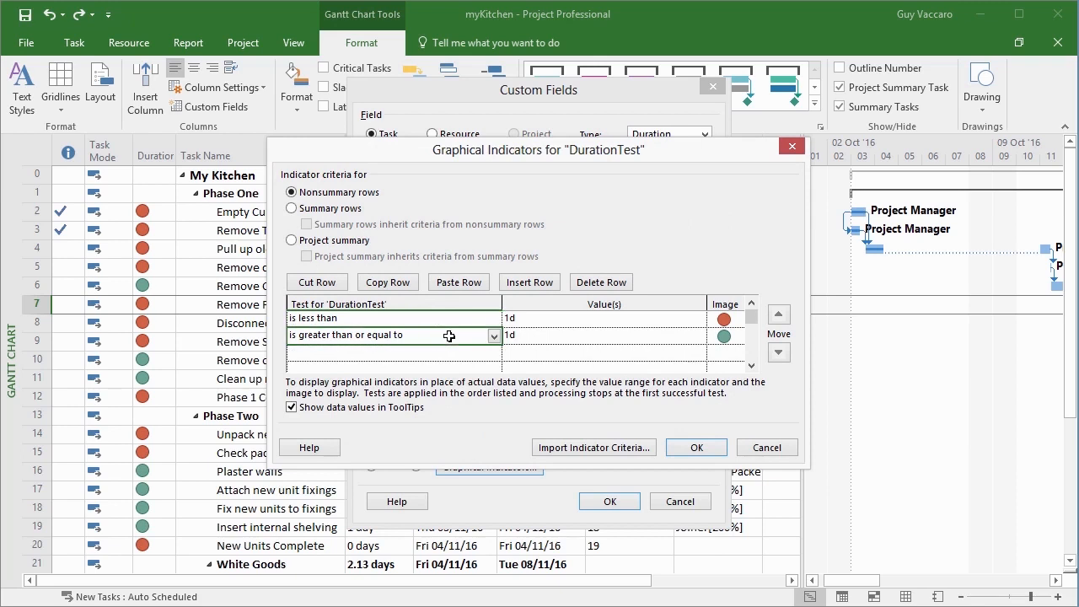
{"action": "left_click", "coordinate": [475, 353]}
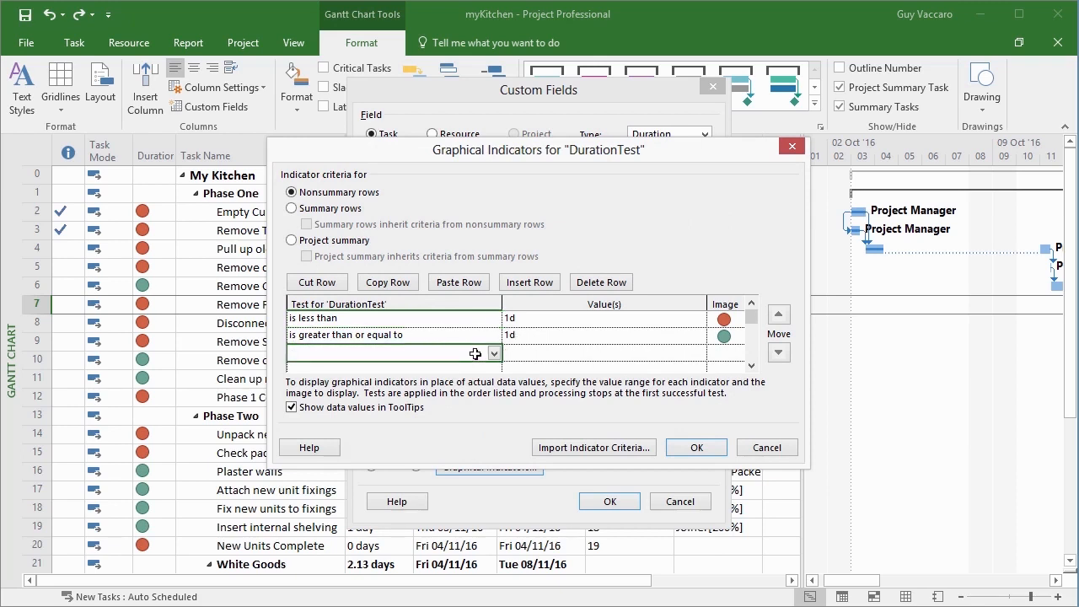
{"action": "left_click", "coordinate": [493, 353]}
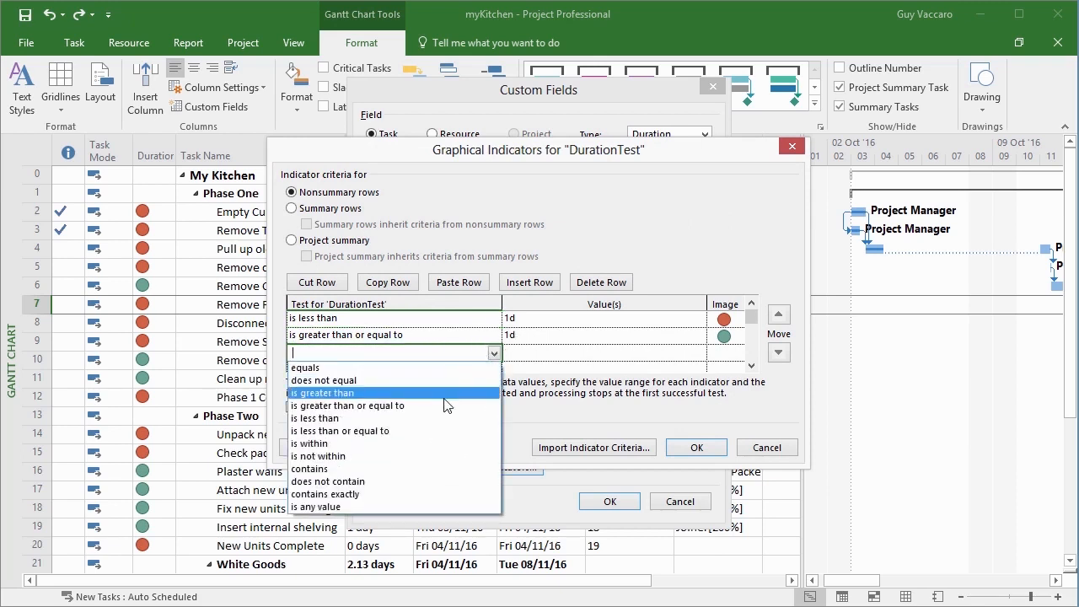
{"action": "left_click", "coordinate": [446, 406]}
{"action": "left_click", "coordinate": [533, 353]}
{"action": "type", "text": "2d"}
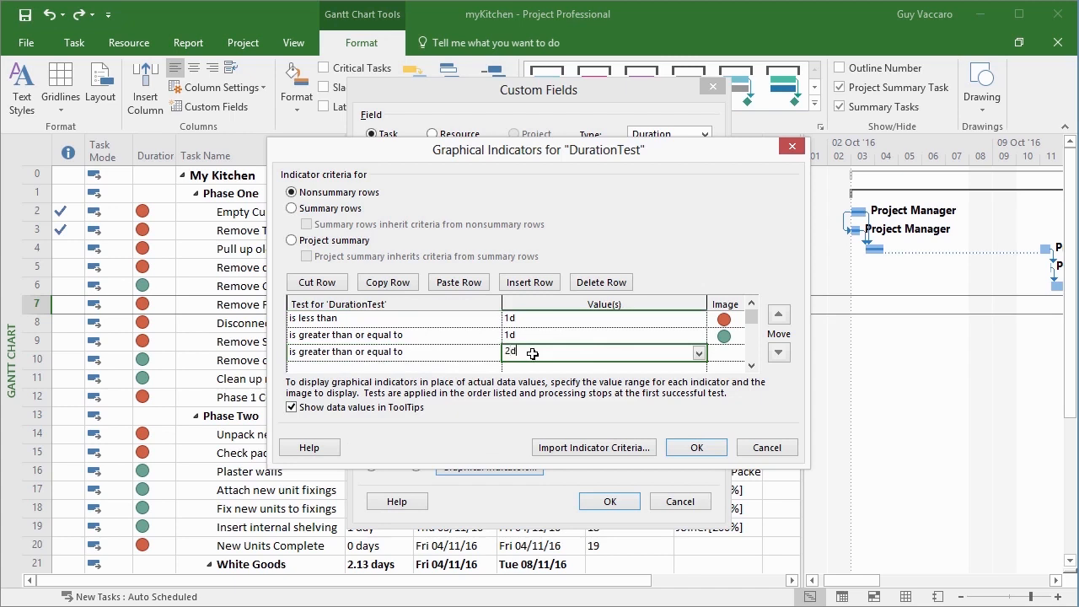
- Assign the red flag image to the 2d test and save the custom field settings
{"action": "left_click", "coordinate": [729, 361]}
{"action": "left_click", "coordinate": [739, 360]}
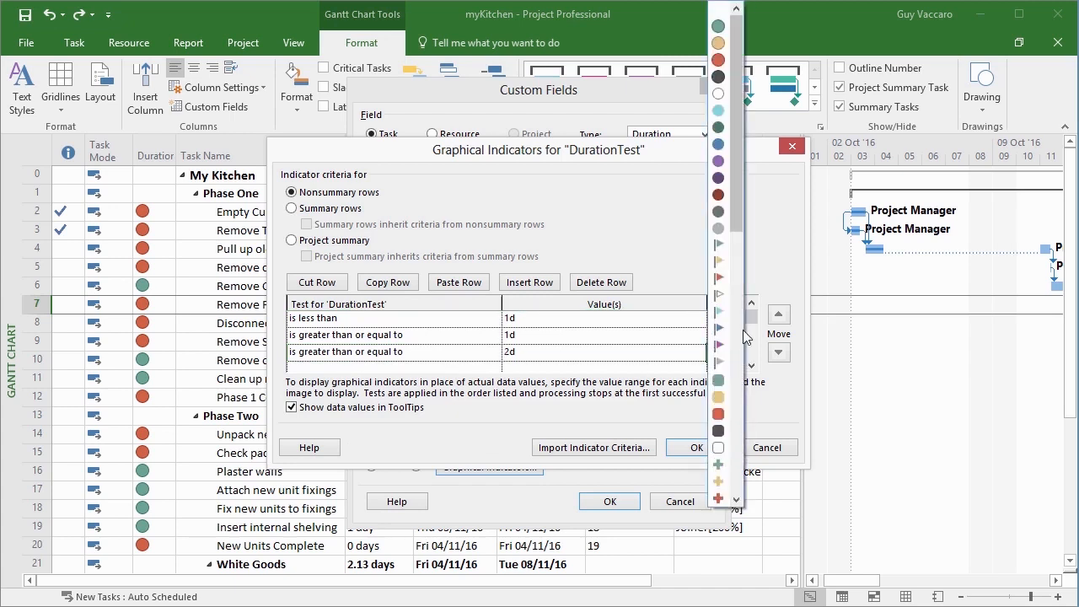
{"action": "left_click_drag", "start_coordinate": [735, 216], "coordinate": [736, 250]}
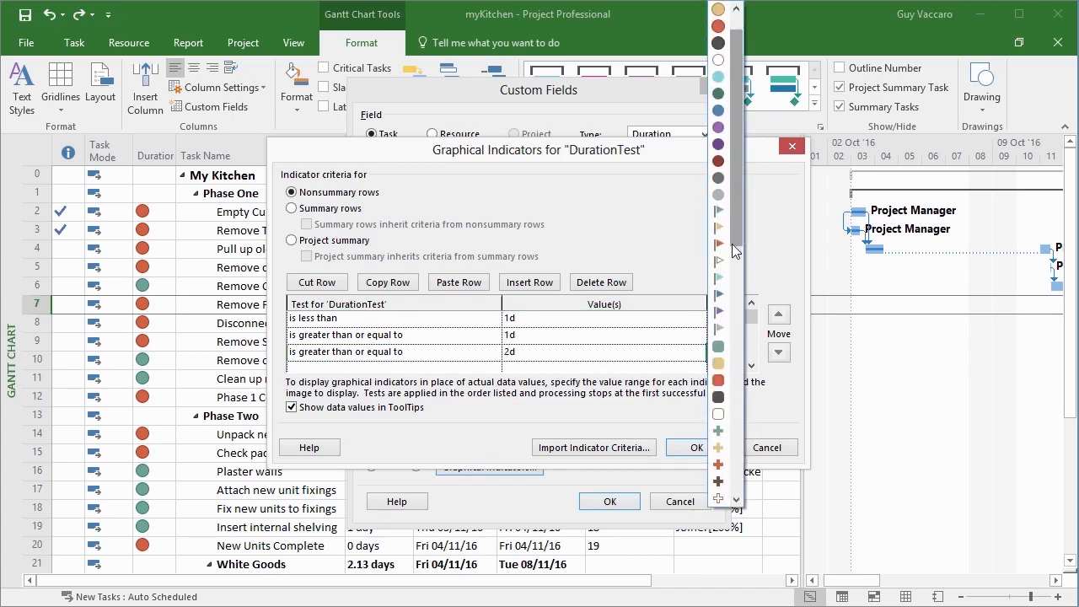
{"action": "left_click", "coordinate": [719, 245]}
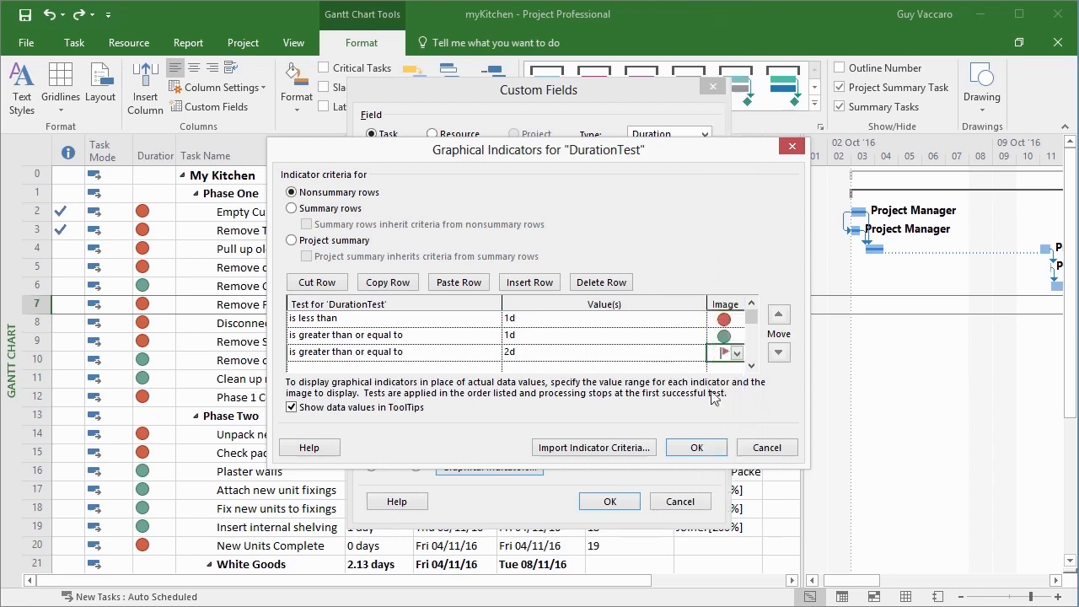
{"action": "left_click", "coordinate": [696, 447]}
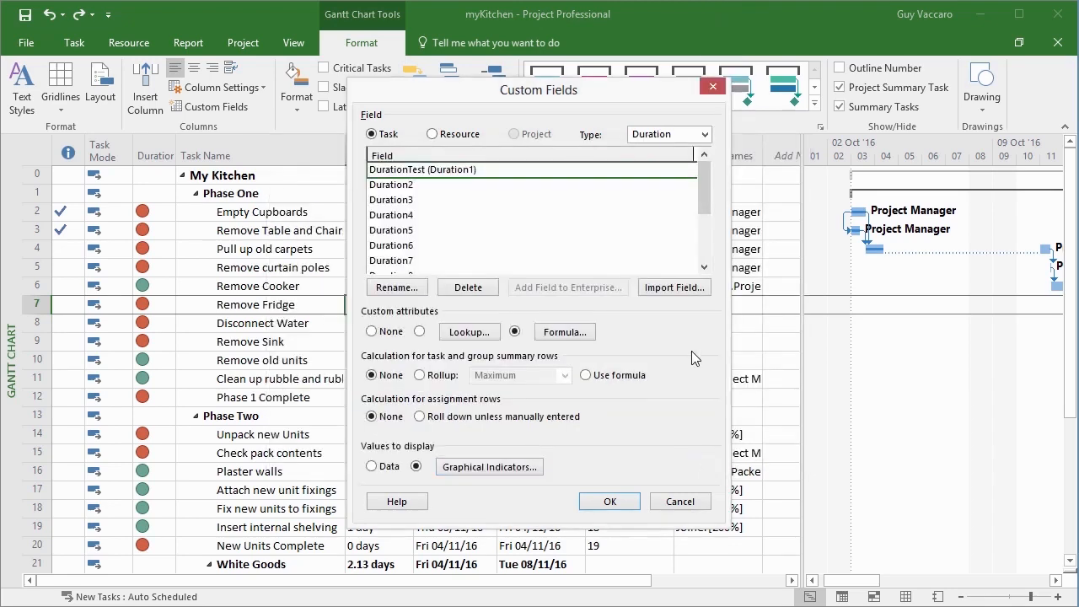
{"action": "left_click", "coordinate": [609, 503]}
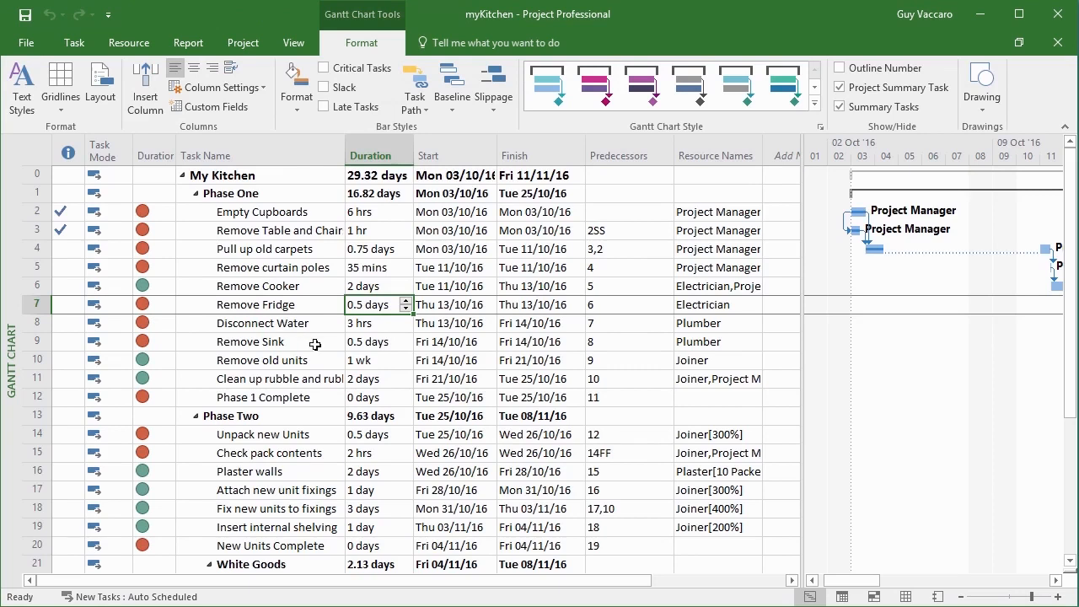
- Check the DurationTest value of the Fix new units to fixings task and reopen the field's graphical indicator criteria
{"action": "left_click", "coordinate": [384, 508]}
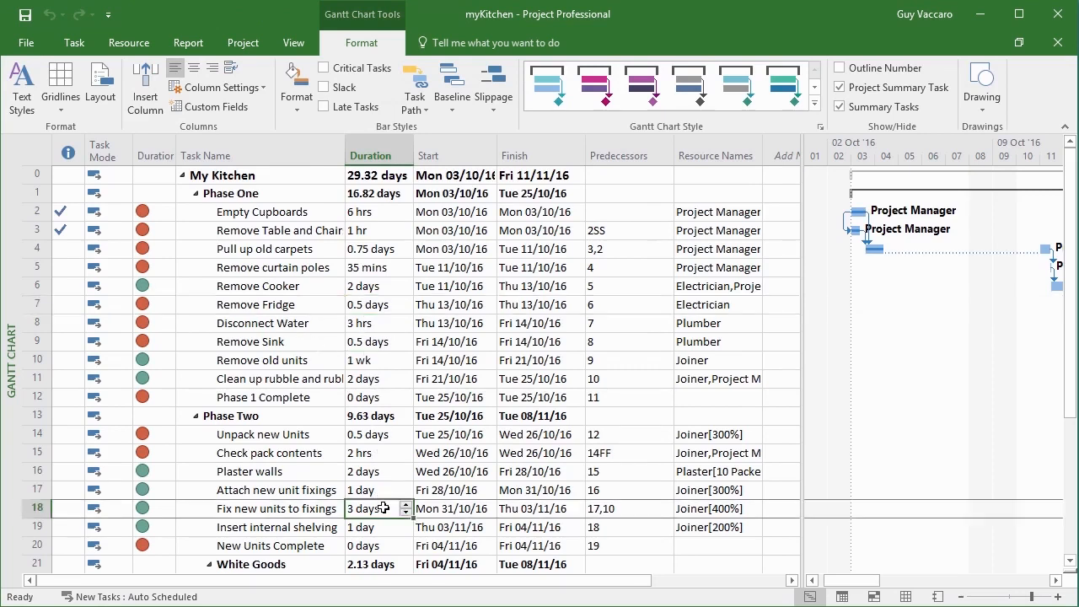
{"action": "mouse_move", "coordinate": [165, 509]}
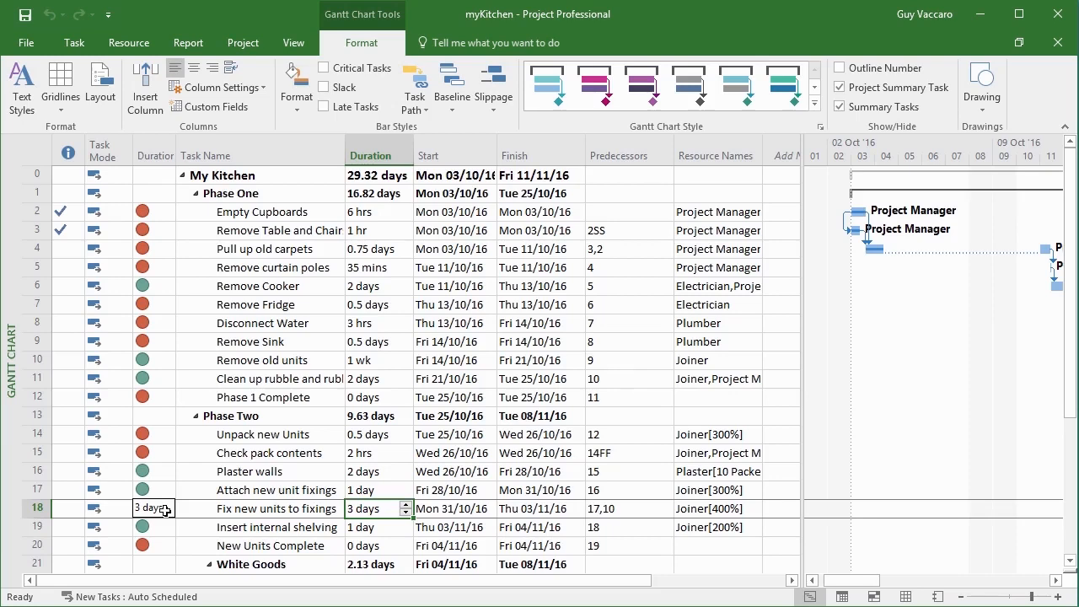
{"action": "left_click", "coordinate": [207, 108]}
{"action": "left_click", "coordinate": [651, 134]}
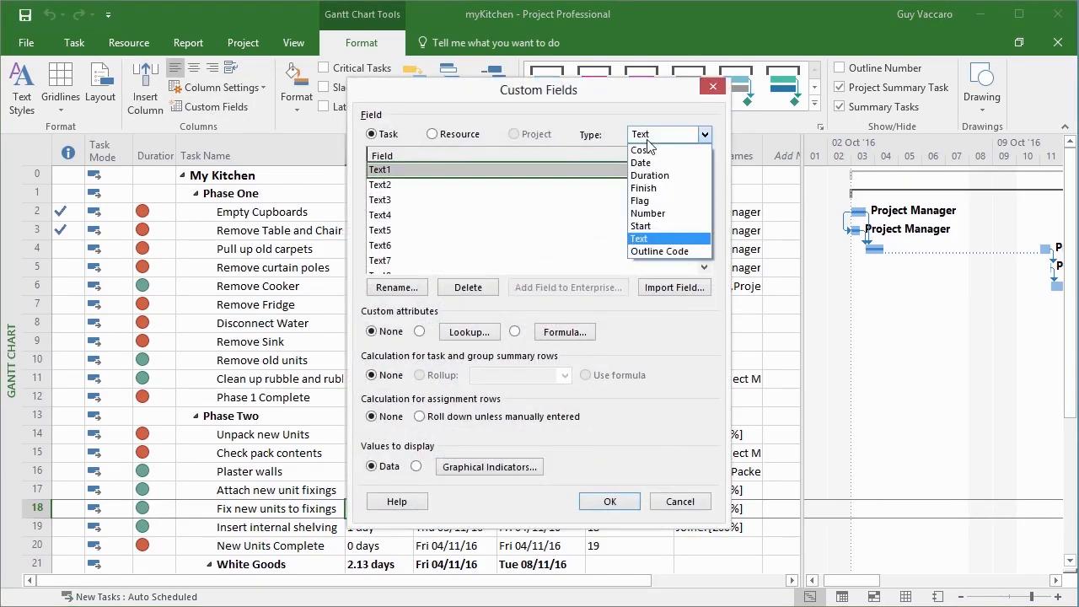
{"action": "left_click", "coordinate": [647, 176]}
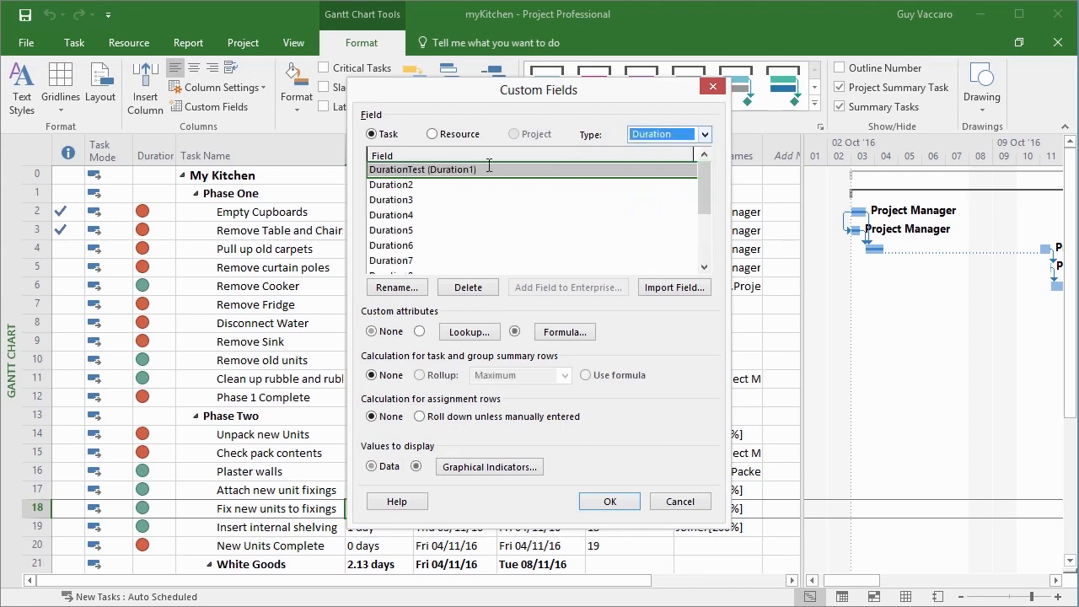
{"action": "left_click", "coordinate": [477, 467]}
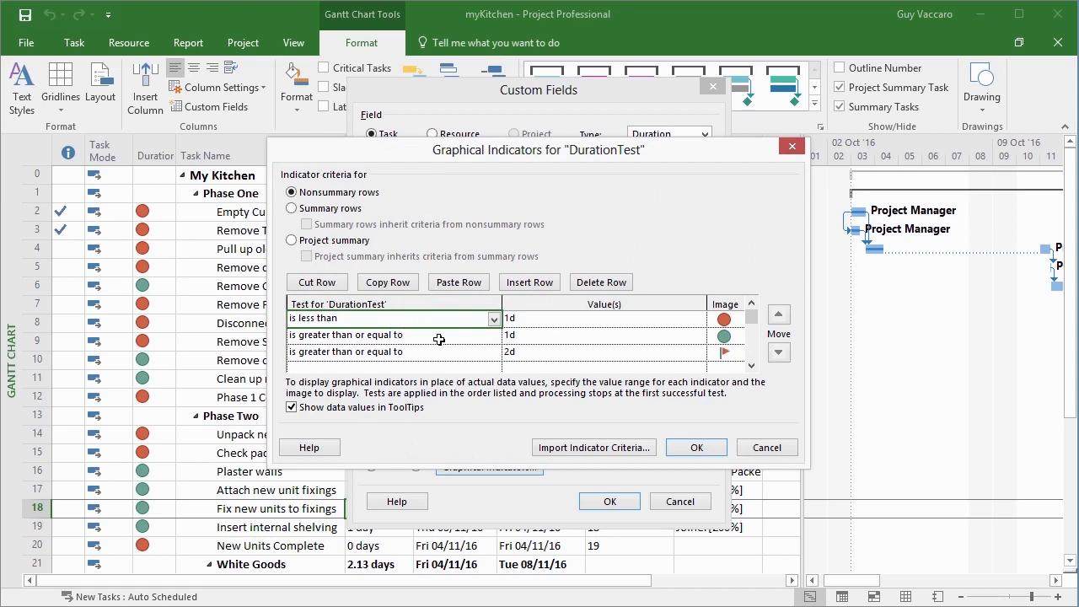
- Move the 2d red flag test above the two 1d tests and save the custom field settings
{"action": "left_click", "coordinate": [405, 335]}
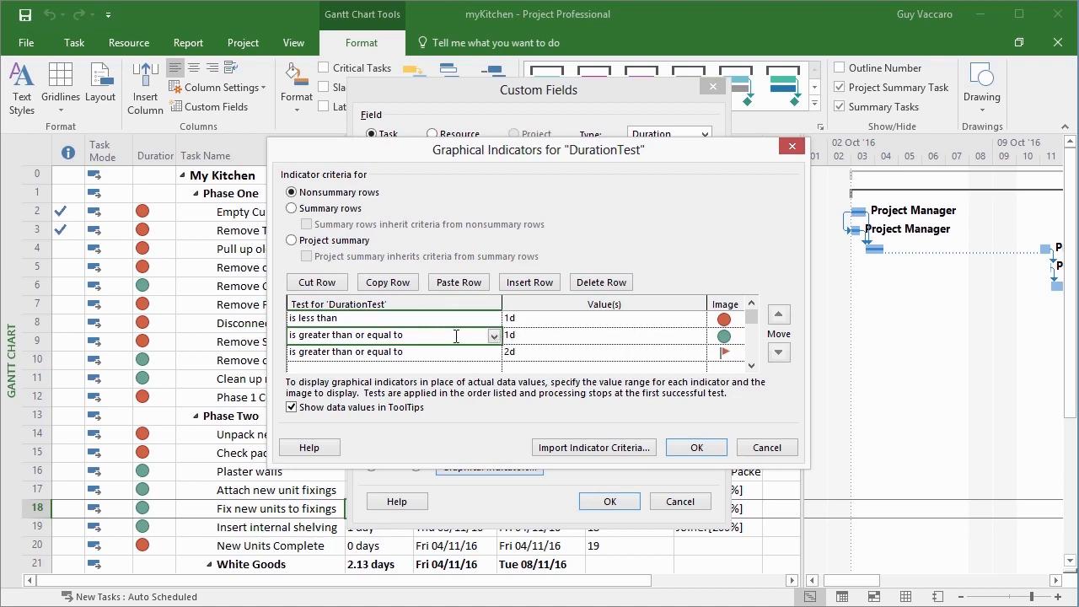
{"action": "left_click", "coordinate": [340, 353]}
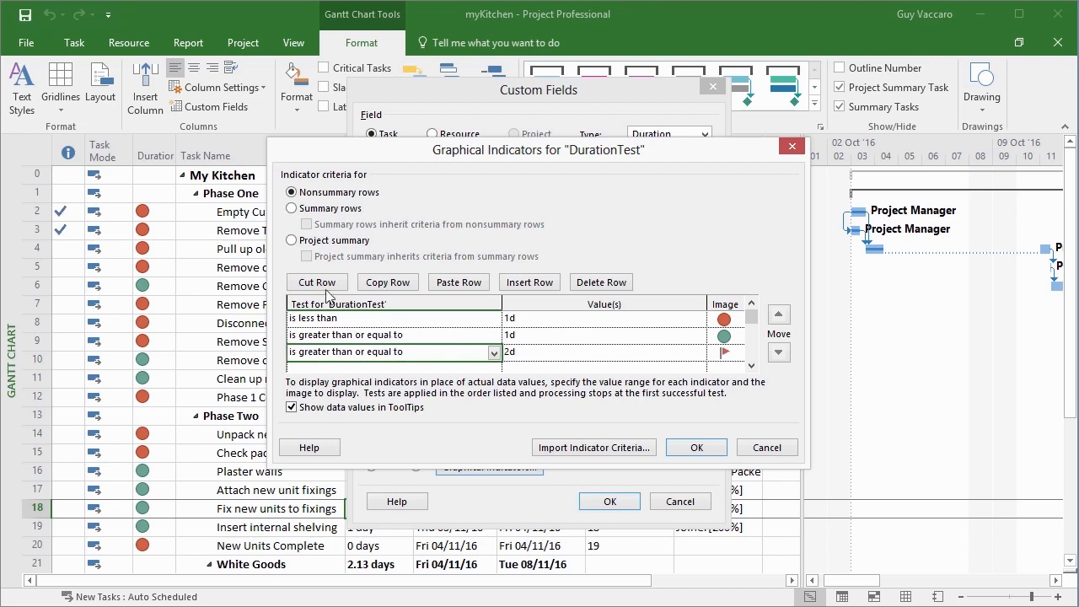
{"action": "left_click", "coordinate": [327, 283]}
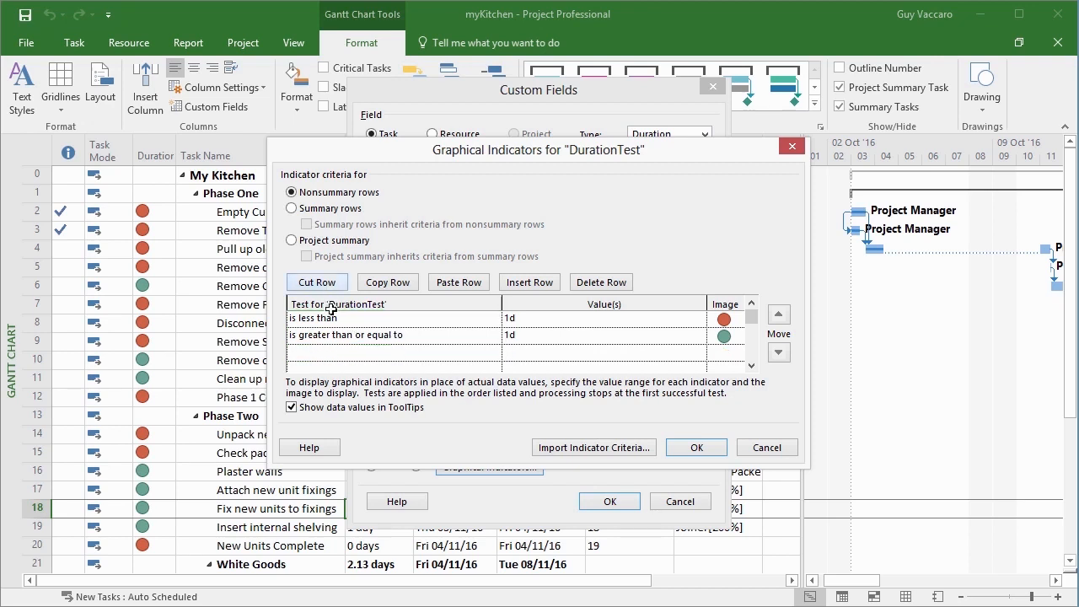
{"action": "left_click", "coordinate": [347, 319]}
{"action": "left_click", "coordinate": [458, 282]}
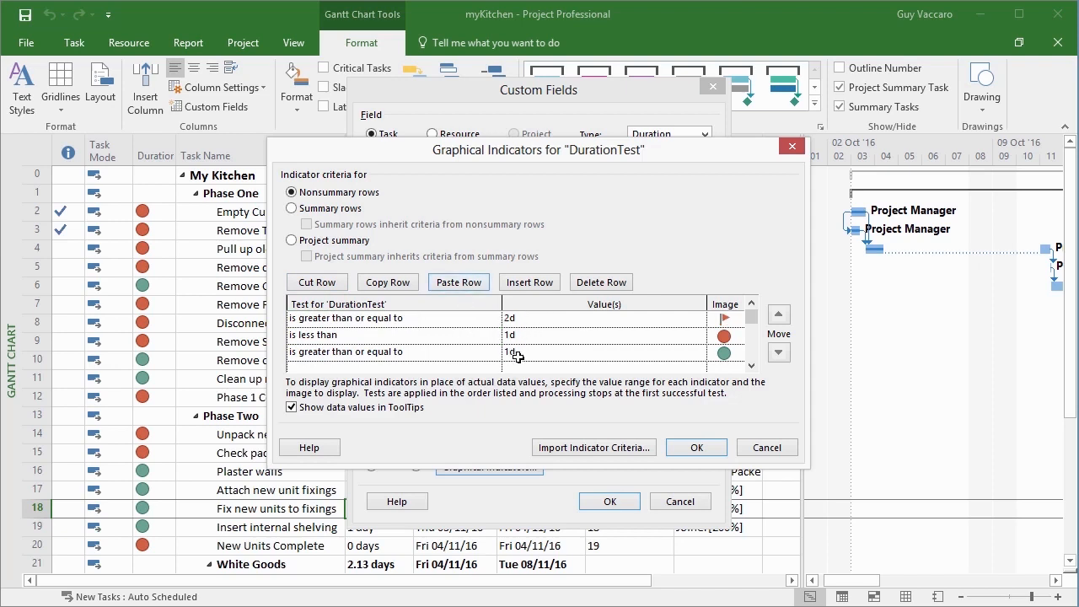
{"action": "left_click", "coordinate": [692, 451]}
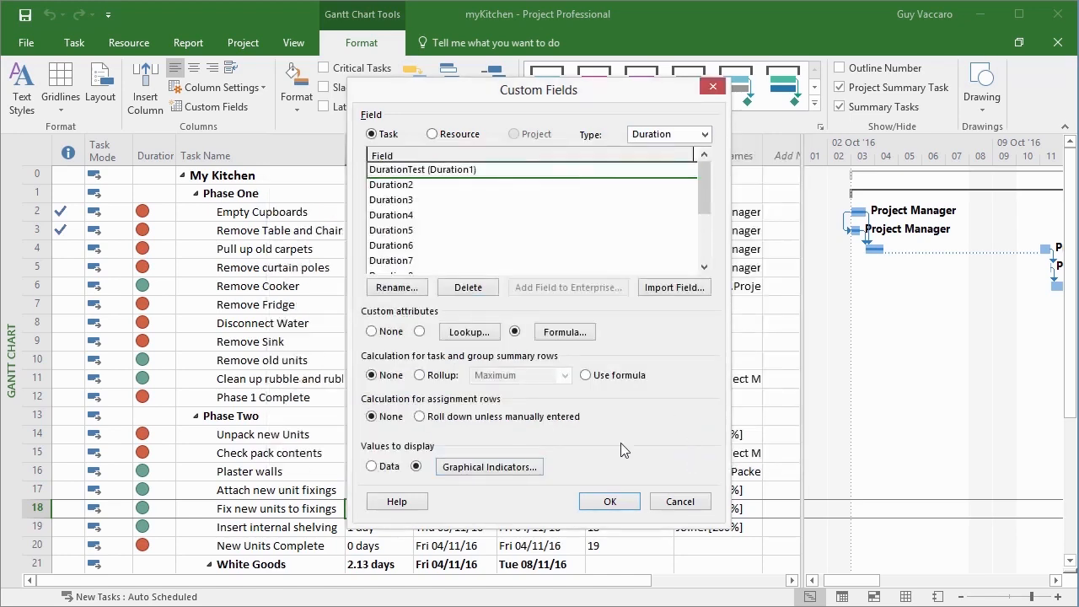
{"action": "left_click", "coordinate": [608, 501]}
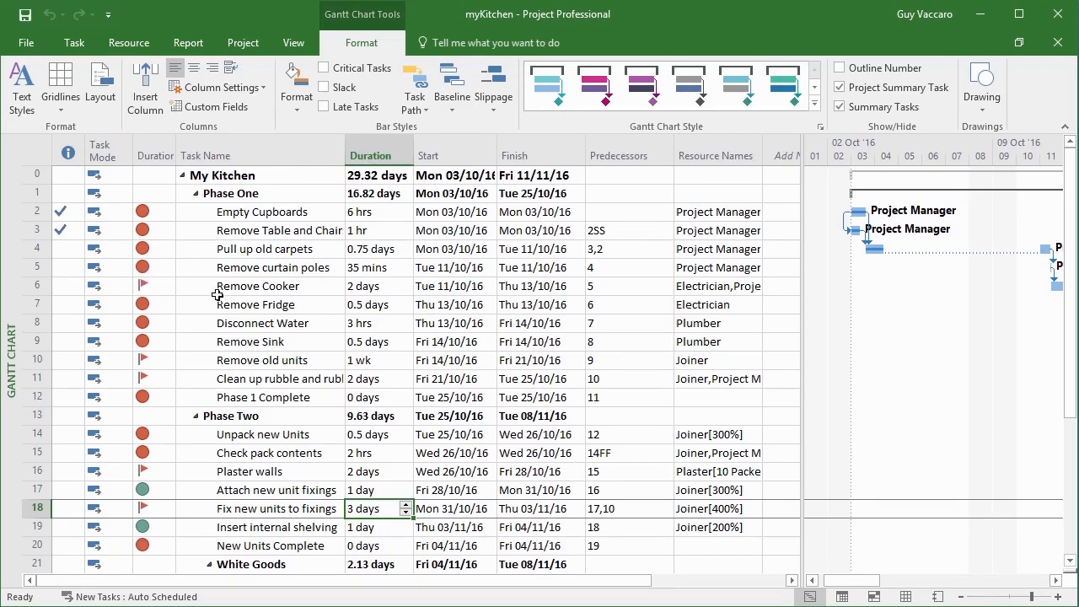
- Review DurationTest's indicator criteria, and set its calculation for task and group summary rows to Use formula
{"action": "left_click", "coordinate": [212, 107]}
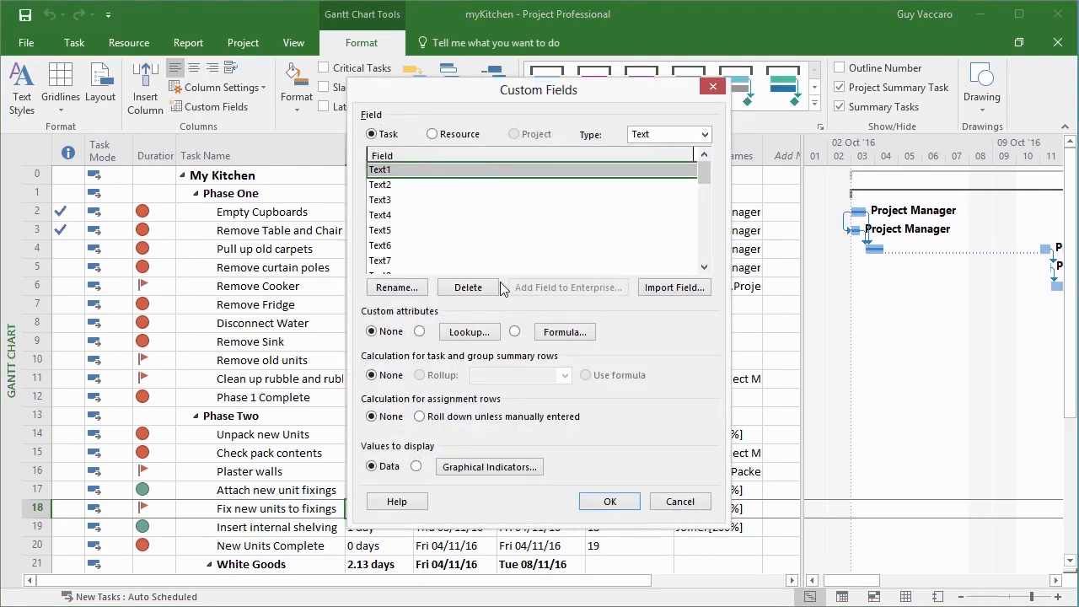
{"action": "left_click", "coordinate": [703, 134]}
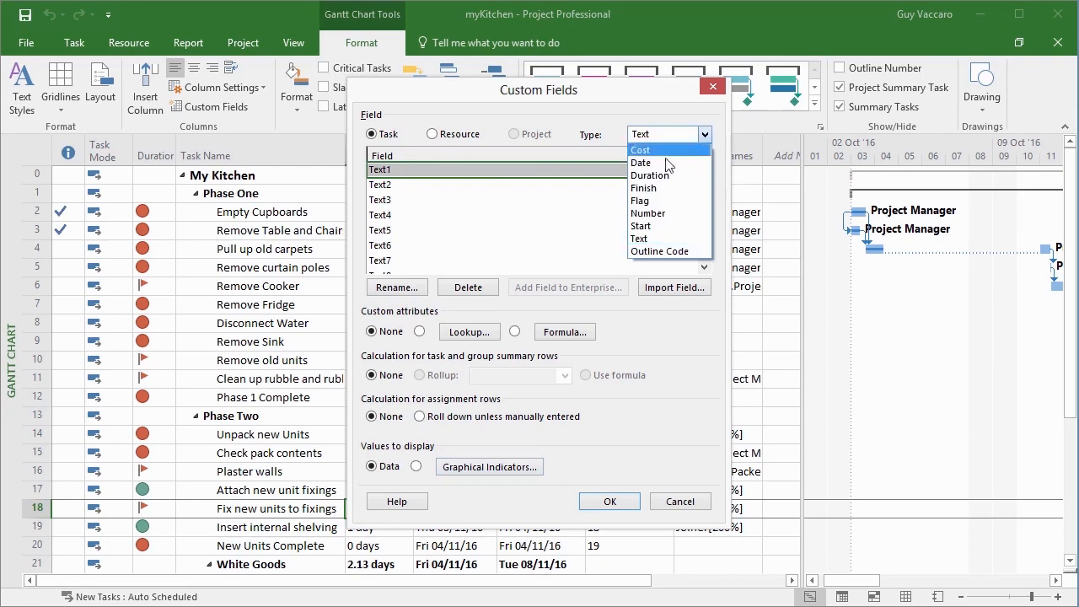
{"action": "left_click", "coordinate": [661, 172]}
{"action": "left_click", "coordinate": [516, 468]}
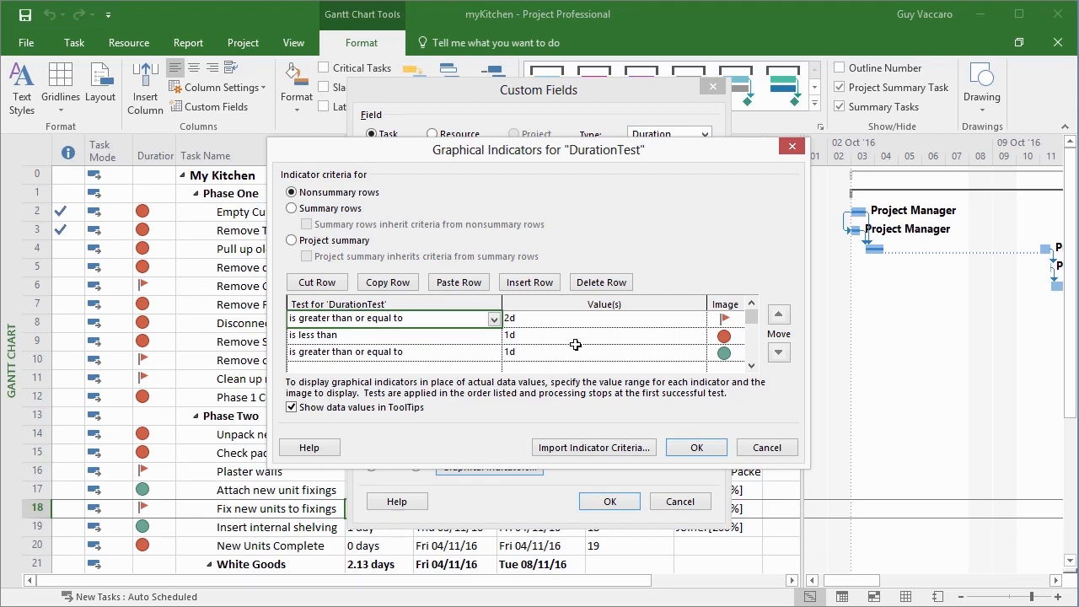
{"action": "left_click", "coordinate": [696, 448]}
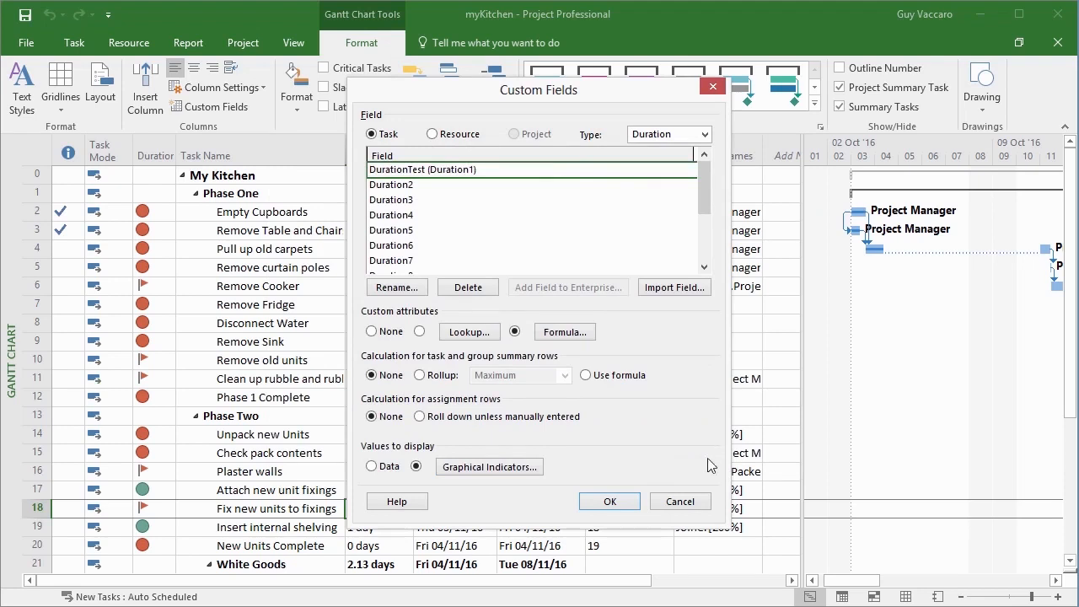
{"action": "left_click_drag", "start_coordinate": [485, 94], "coordinate": [708, 86]}
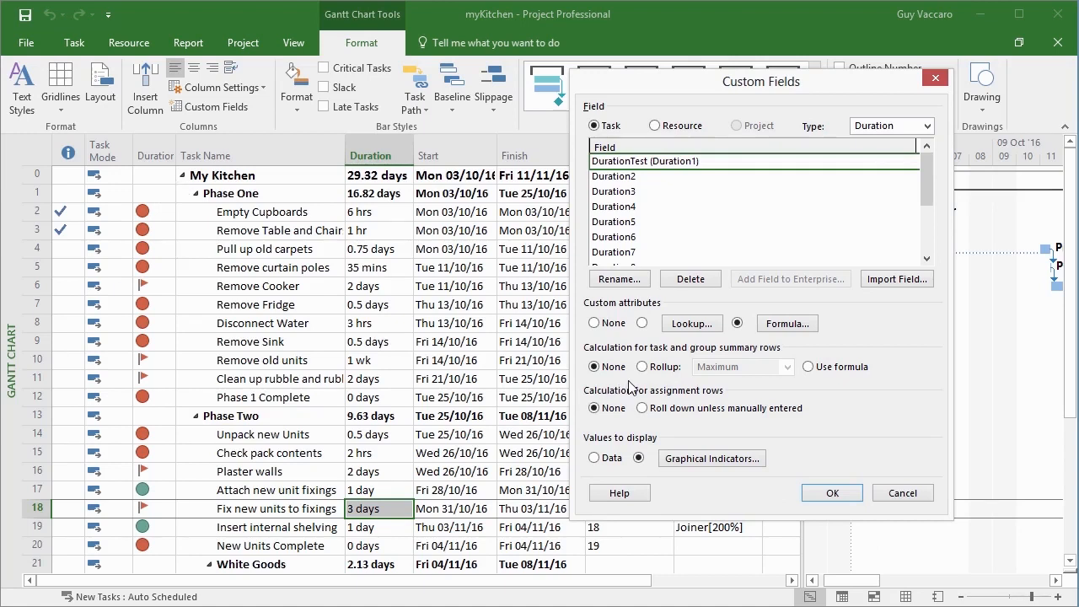
{"action": "left_click", "coordinate": [808, 367]}
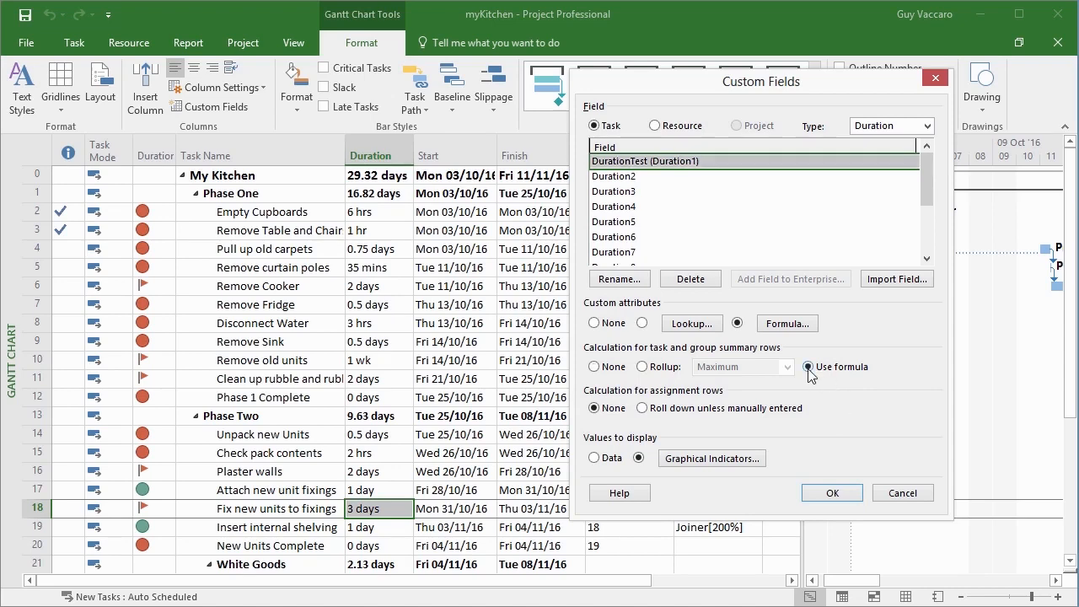
{"action": "left_click", "coordinate": [831, 494]}
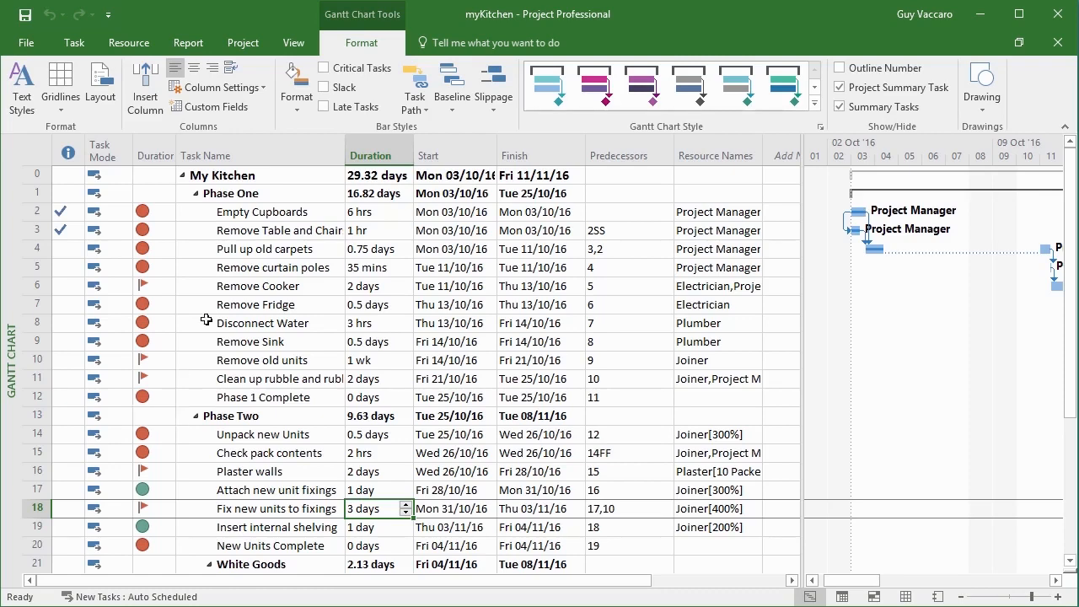
- Make DurationTest's summary rows inherit their graphical indicator criteria from the nonsummary rows, accepting replacement of the existing criteria
{"action": "left_click", "coordinate": [210, 106]}
{"action": "left_click", "coordinate": [703, 135]}
{"action": "left_click", "coordinate": [651, 175]}
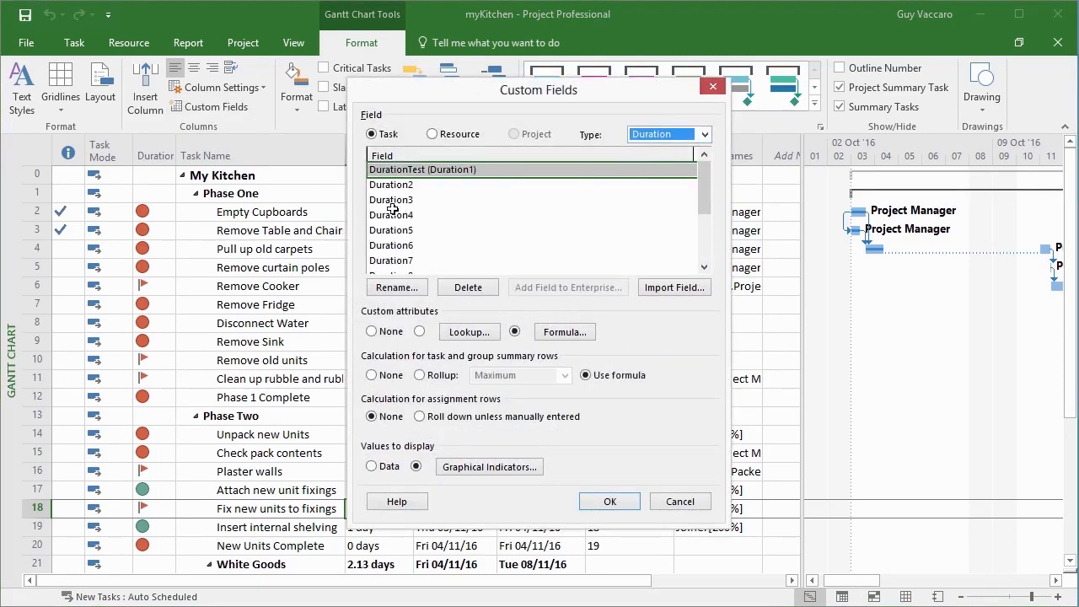
{"action": "left_click", "coordinate": [488, 470]}
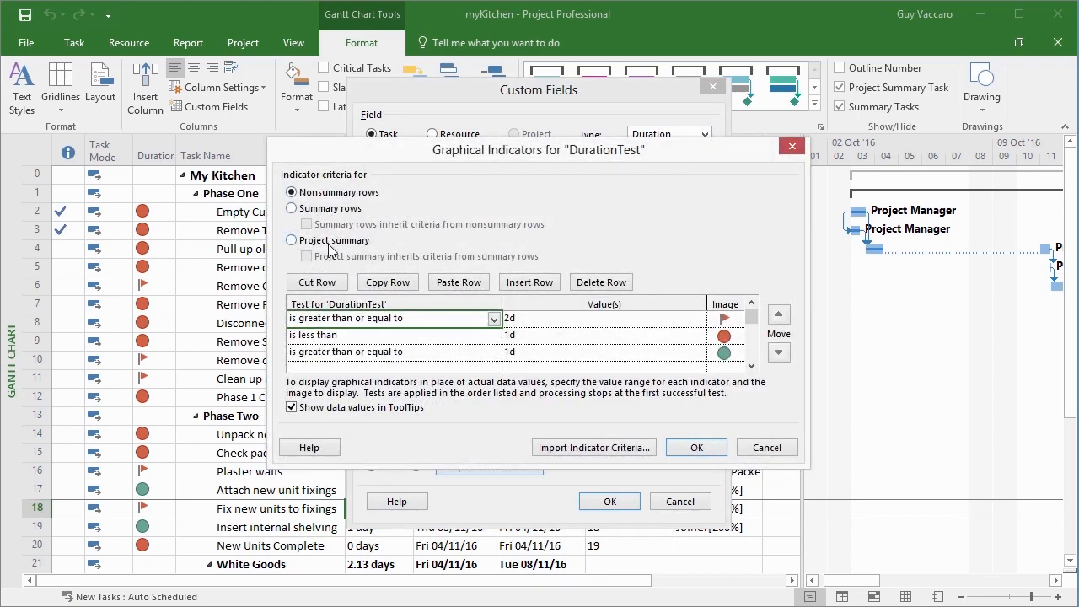
{"action": "left_click", "coordinate": [291, 208]}
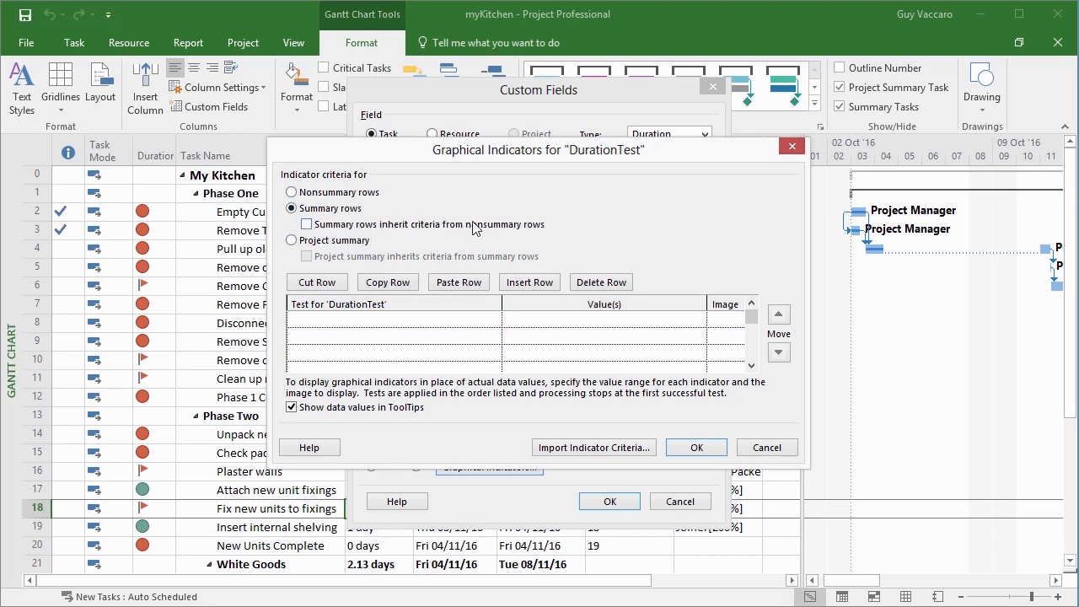
{"action": "left_click", "coordinate": [309, 224]}
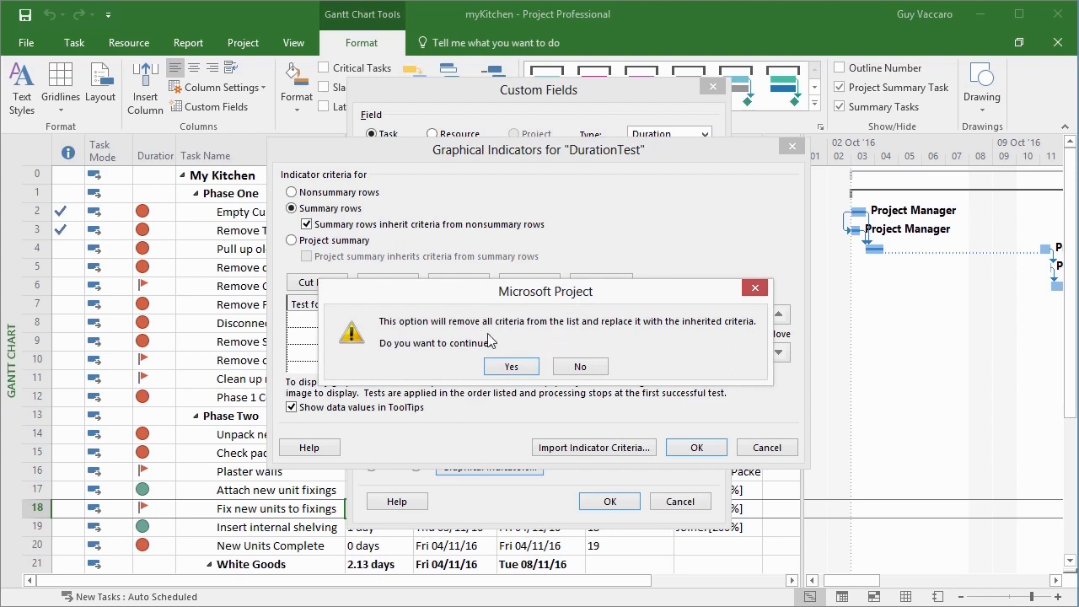
{"action": "left_click", "coordinate": [517, 369]}
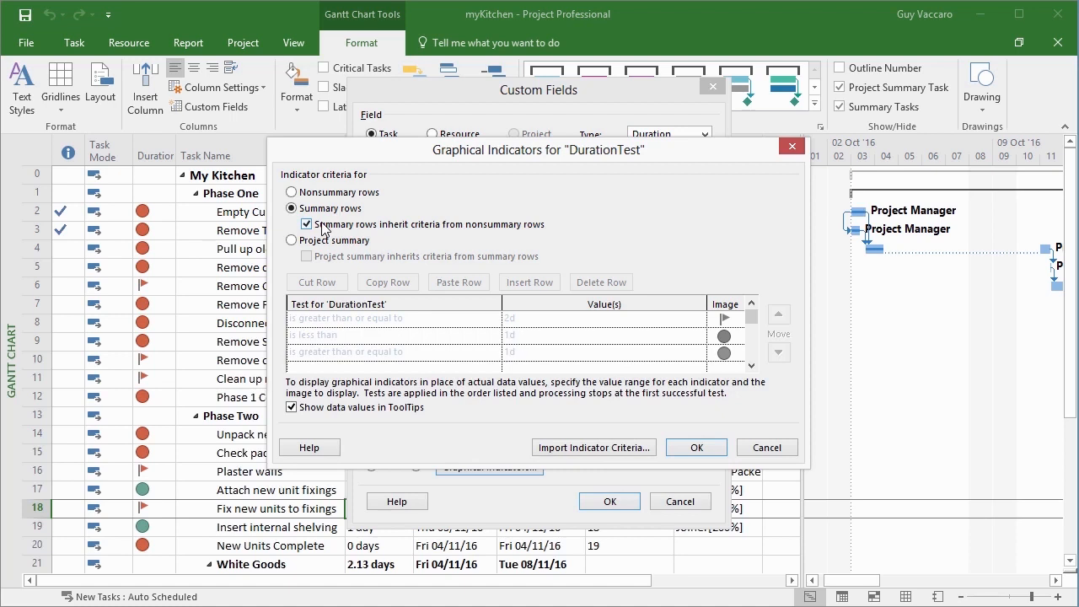
- Make the project summary inherit its indicator criteria from the summary rows and save the custom field settings
{"action": "left_click", "coordinate": [292, 241]}
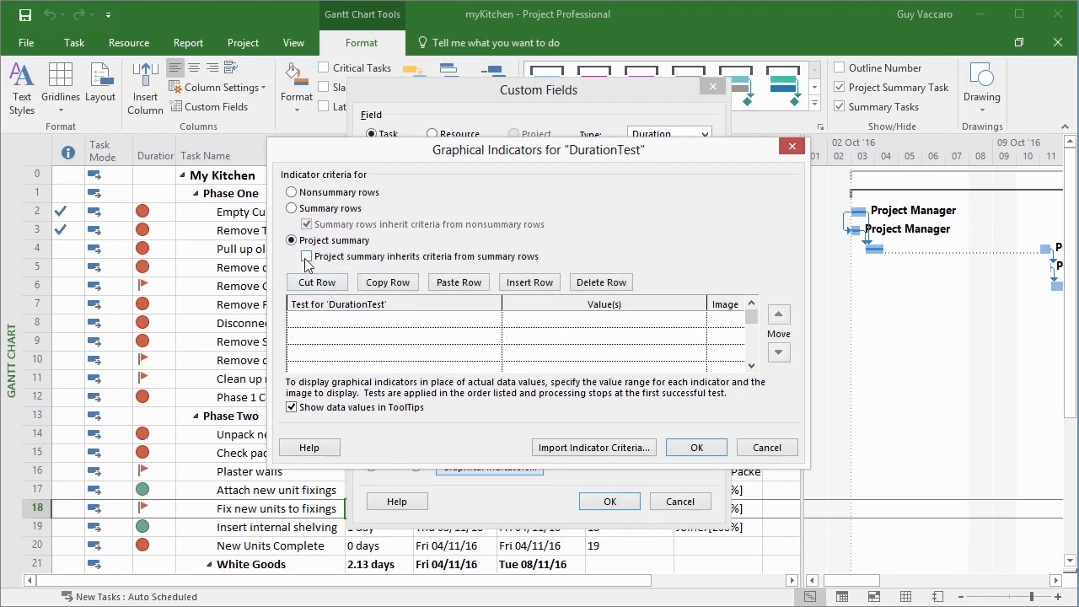
{"action": "left_click", "coordinate": [306, 257]}
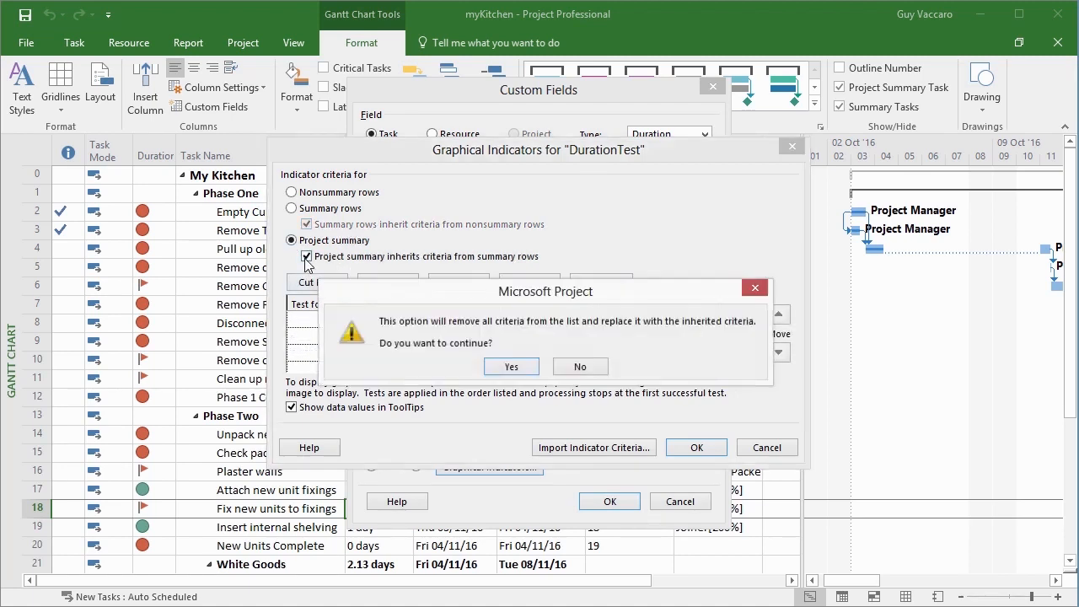
{"action": "left_click", "coordinate": [512, 367]}
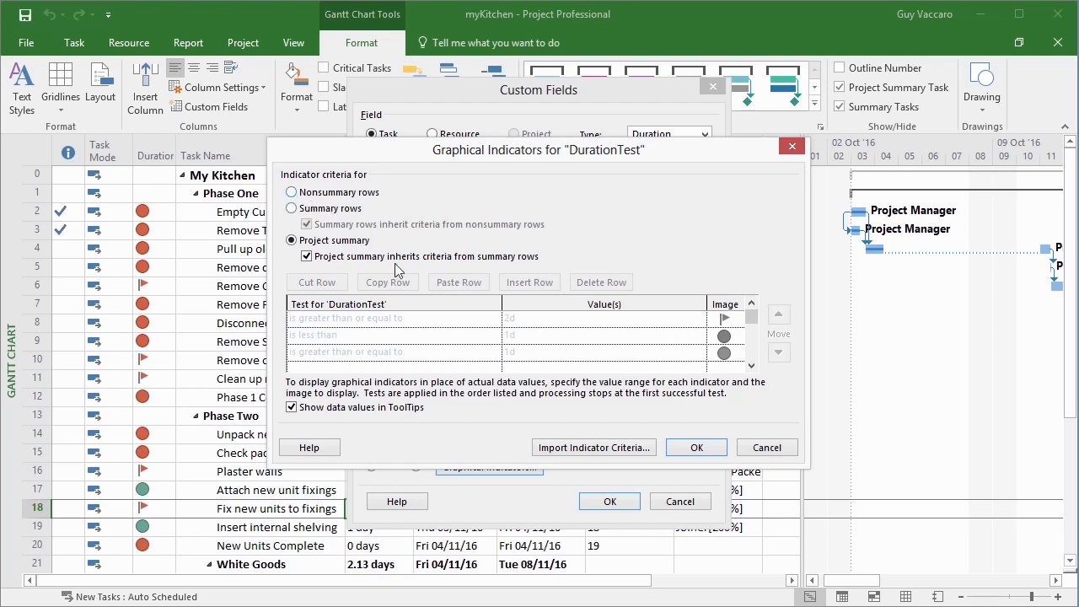
{"action": "left_click", "coordinate": [306, 256]}
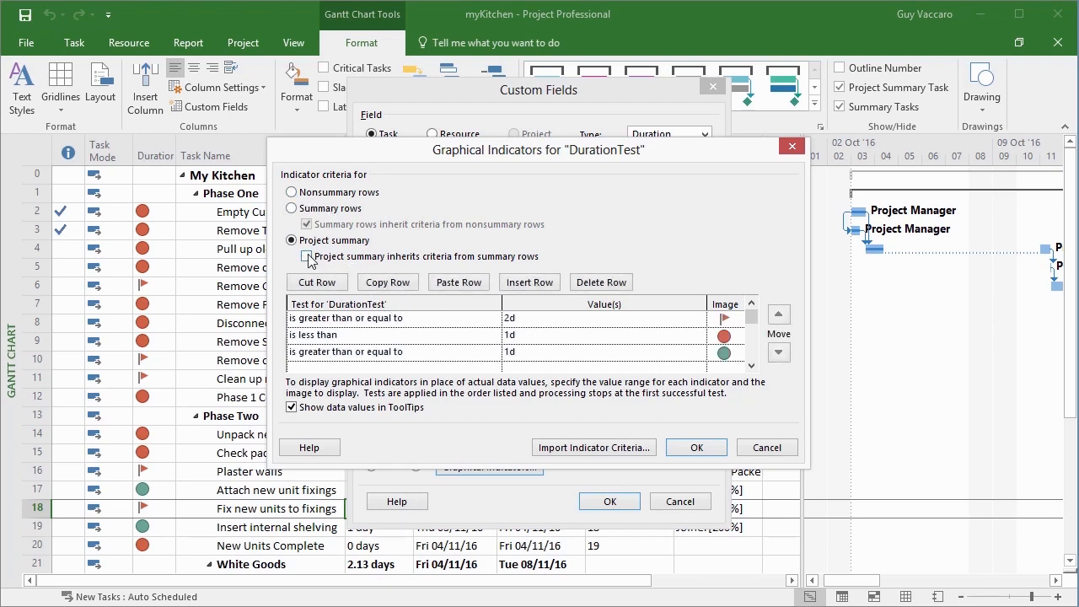
{"action": "left_click", "coordinate": [306, 256]}
{"action": "left_click", "coordinate": [512, 366]}
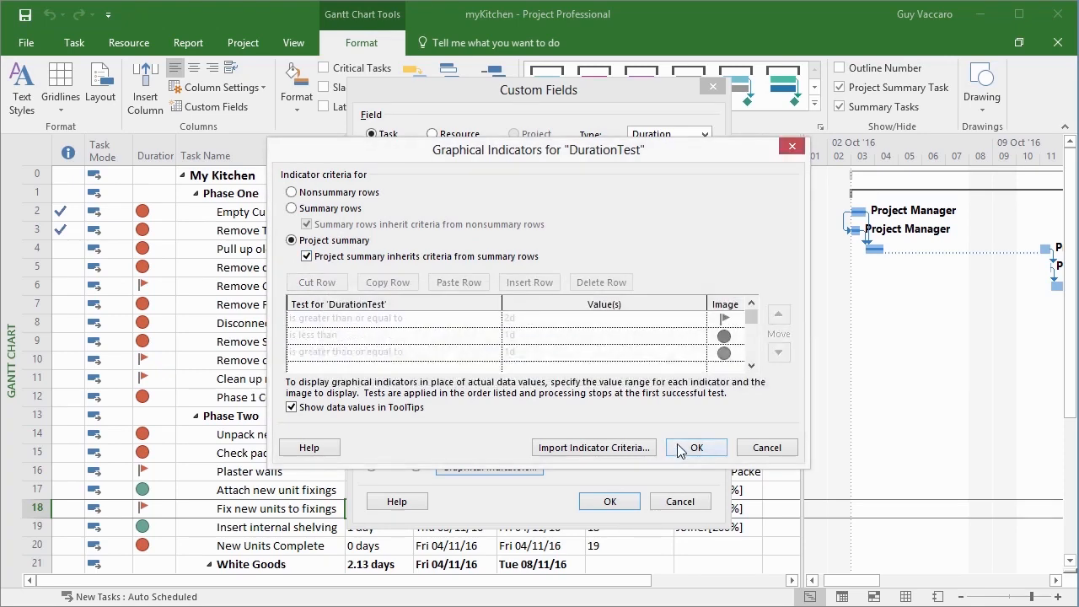
{"action": "left_click", "coordinate": [678, 447]}
{"action": "left_click", "coordinate": [610, 501]}
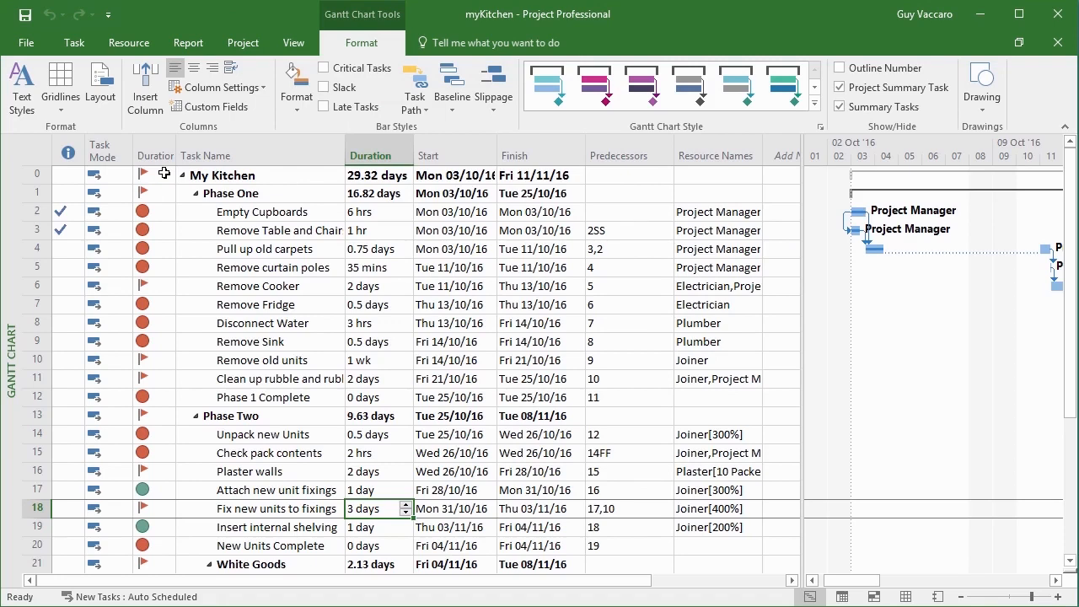
- Review the formula and the nonsummary-row graphical indicator criteria of the DurationTest custom duration field
{"action": "left_click", "coordinate": [211, 110]}
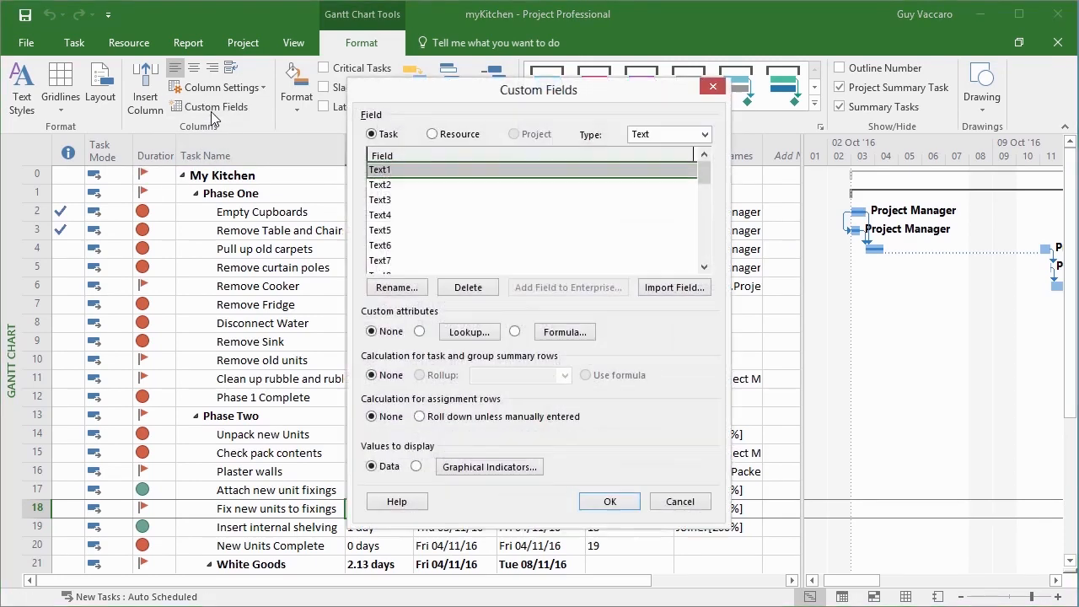
{"action": "left_click", "coordinate": [705, 135]}
{"action": "left_click", "coordinate": [683, 178]}
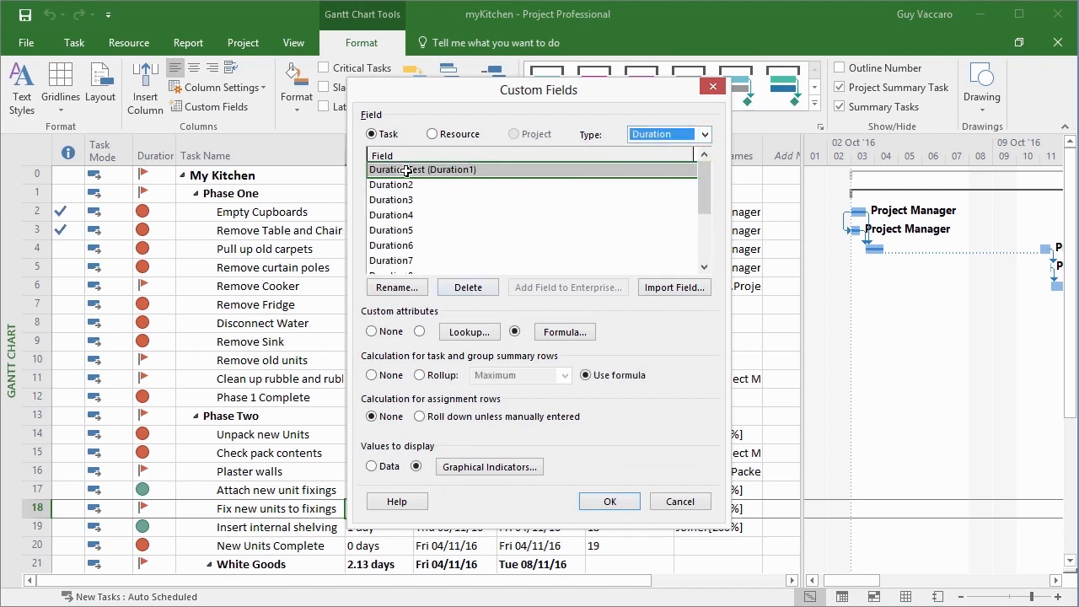
{"action": "left_click", "coordinate": [566, 333]}
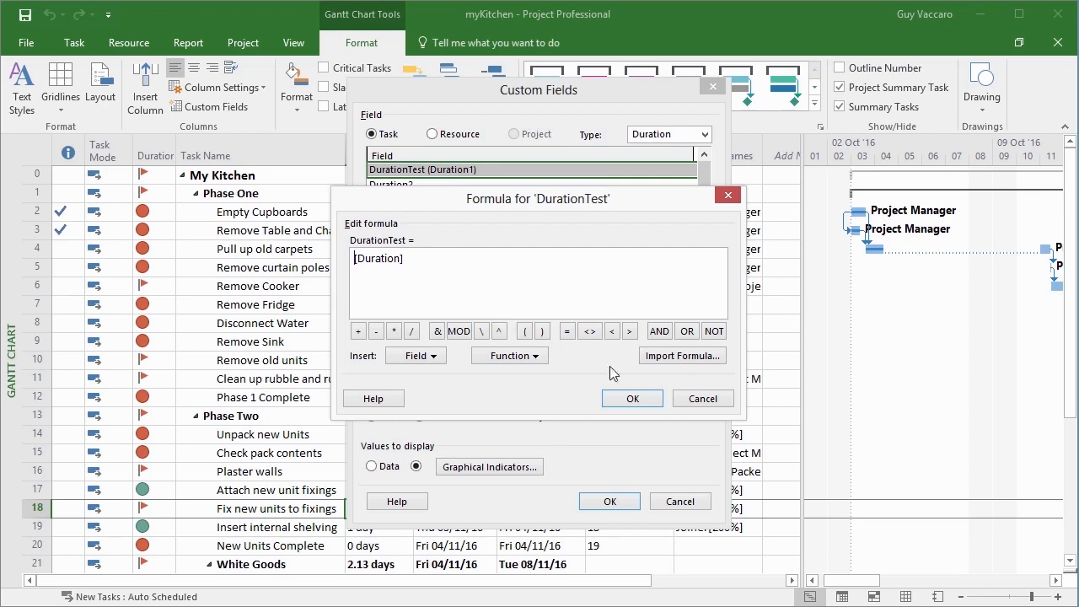
{"action": "left_click", "coordinate": [649, 396]}
{"action": "left_click", "coordinate": [522, 469]}
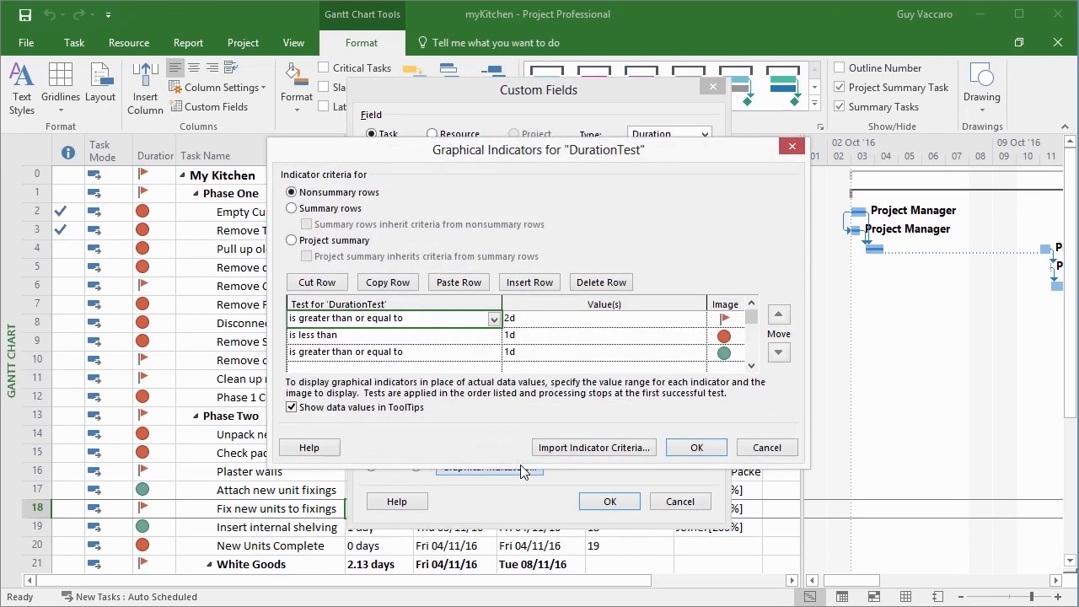